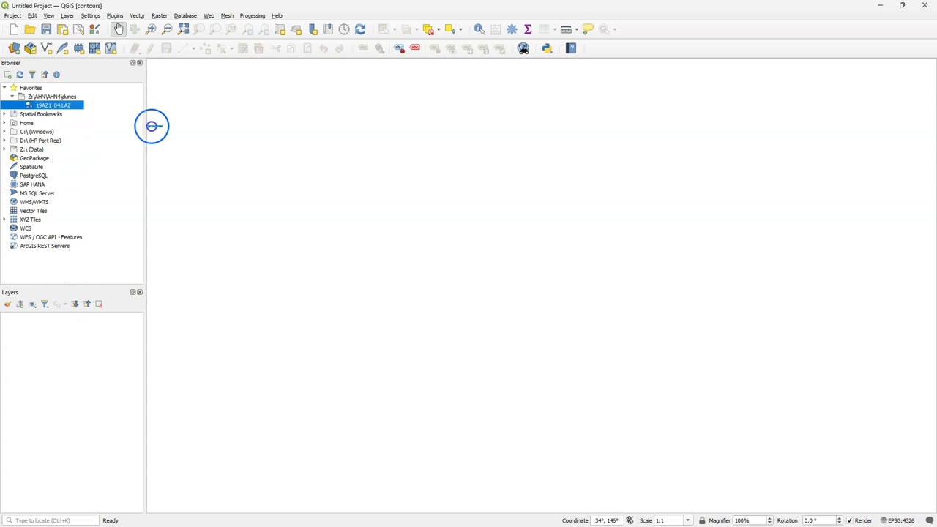
Step: Add the 19AZ1_04.LAZ point cloud to the map, dismiss the transform warning, and zoom in
{"action": "left_click_drag", "start_coordinate": [359, 170], "coordinate": [549, 213]}
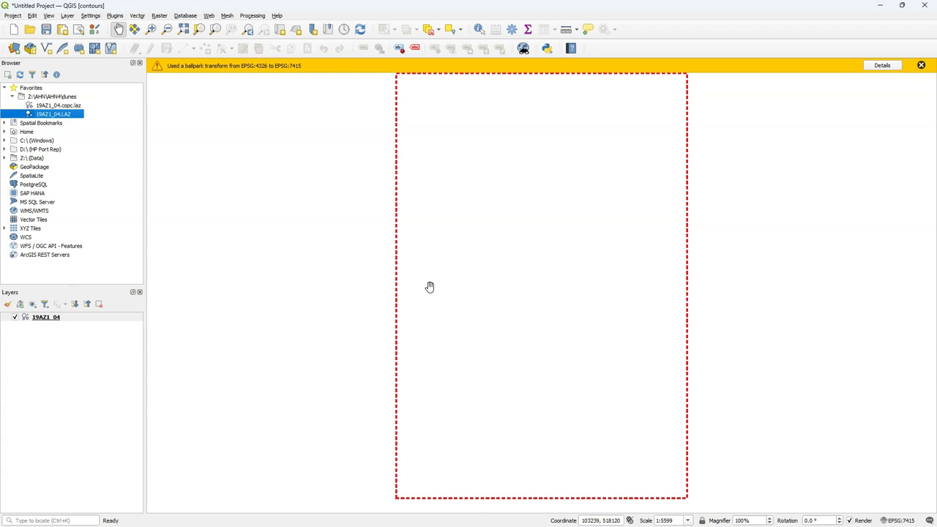
{"action": "left_click", "coordinate": [920, 66]}
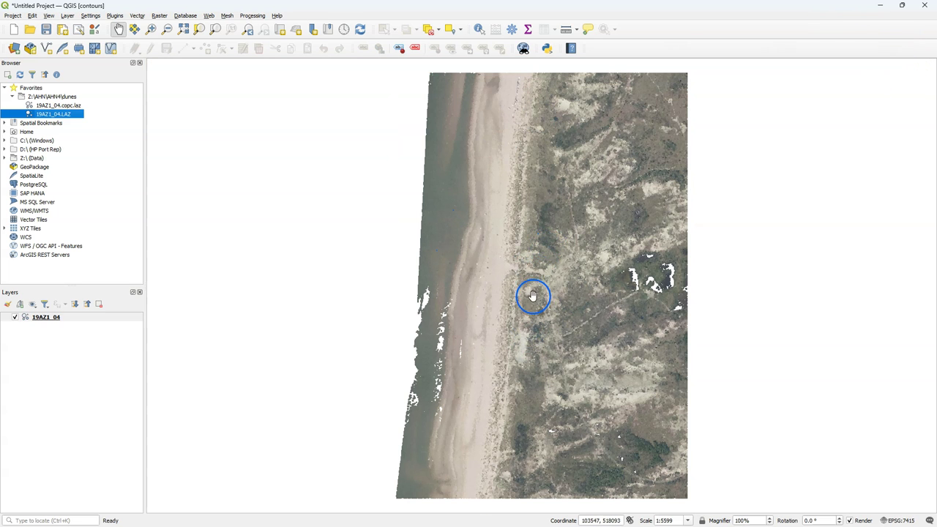
{"action": "scroll", "coordinate": [526, 297], "scroll_direction": "up", "scroll_amount": 2}
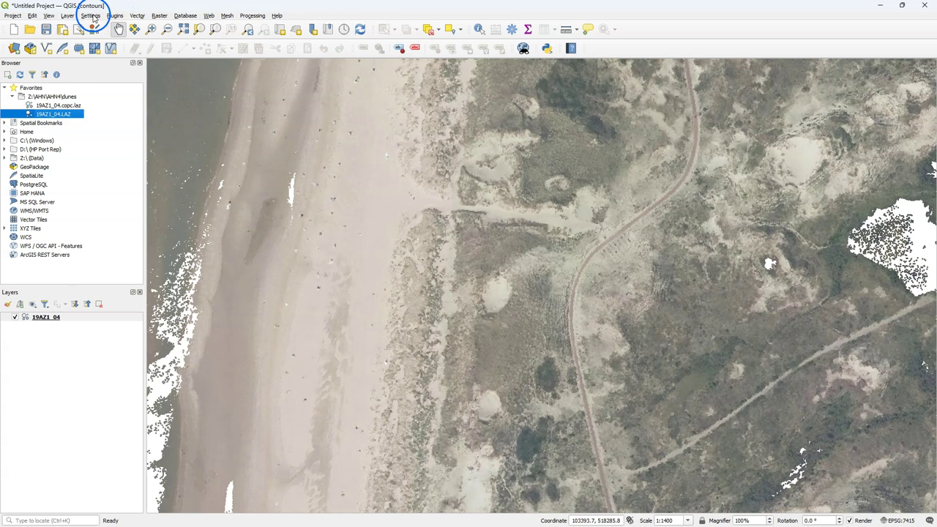
{"action": "left_click", "coordinate": [48, 16]}
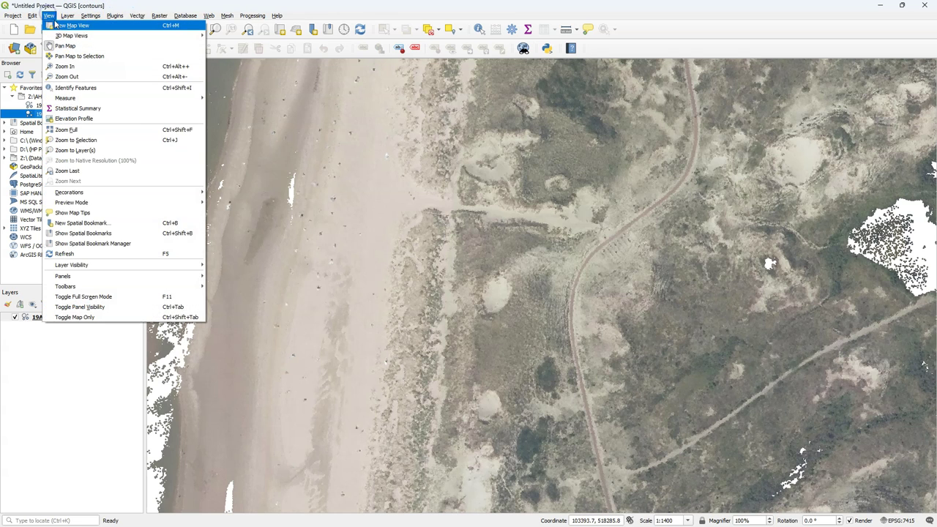
{"action": "mouse_move", "coordinate": [163, 36]}
{"action": "left_click", "coordinate": [238, 35]}
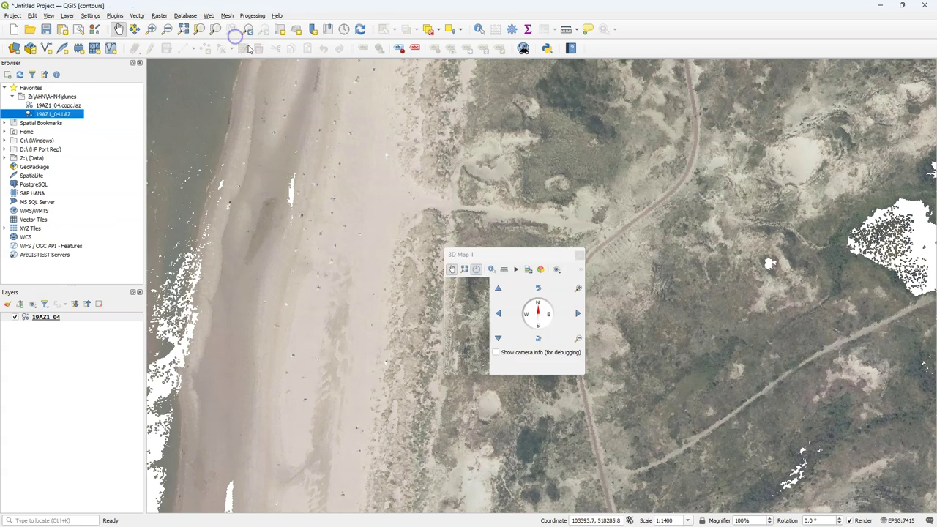
{"action": "mouse_move", "coordinate": [590, 377]}
{"action": "left_mouse_down"}
{"action": "mouse_move", "coordinate": [688, 424]}
{"action": "mouse_move", "coordinate": [732, 472]}
{"action": "left_mouse_up"}
{"action": "left_click", "coordinate": [579, 306]}
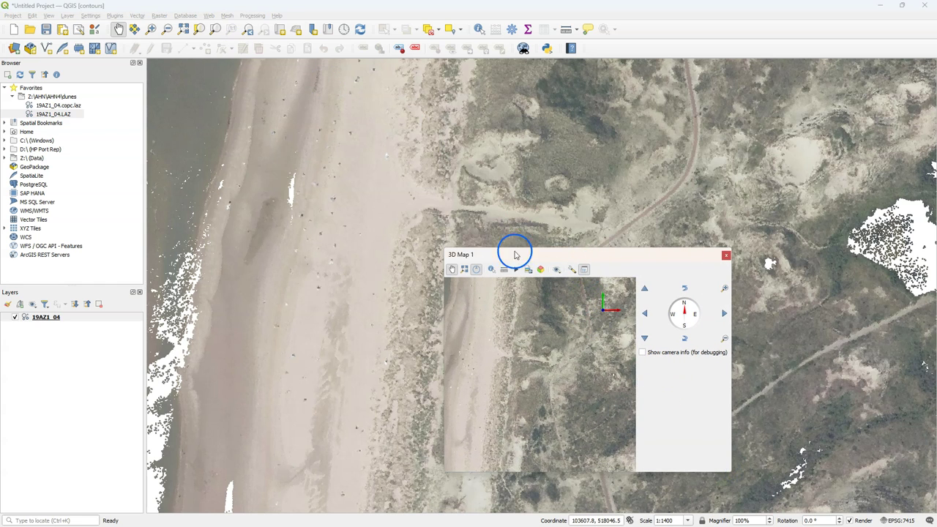
{"action": "left_click_drag", "start_coordinate": [442, 246], "coordinate": [212, 107]}
{"action": "left_click", "coordinate": [243, 129]}
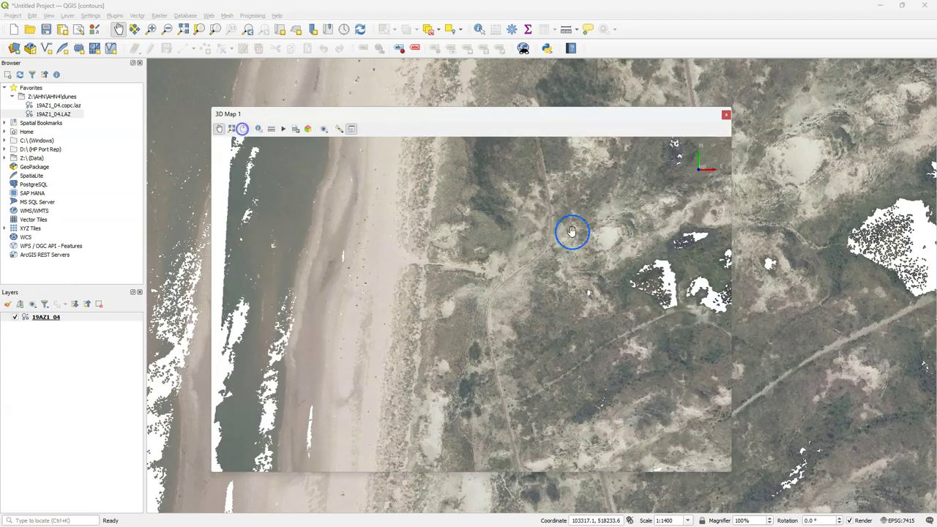
{"action": "left_click_drag", "start_coordinate": [569, 229], "coordinate": [566, 413]}
{"action": "left_click_drag", "start_coordinate": [658, 355], "coordinate": [619, 322]}
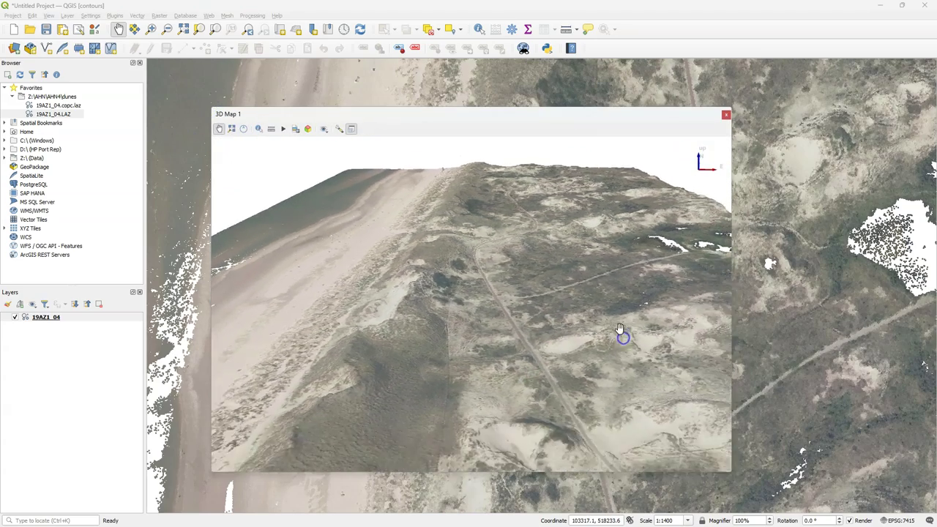
{"action": "key", "text": "shift+Left"}
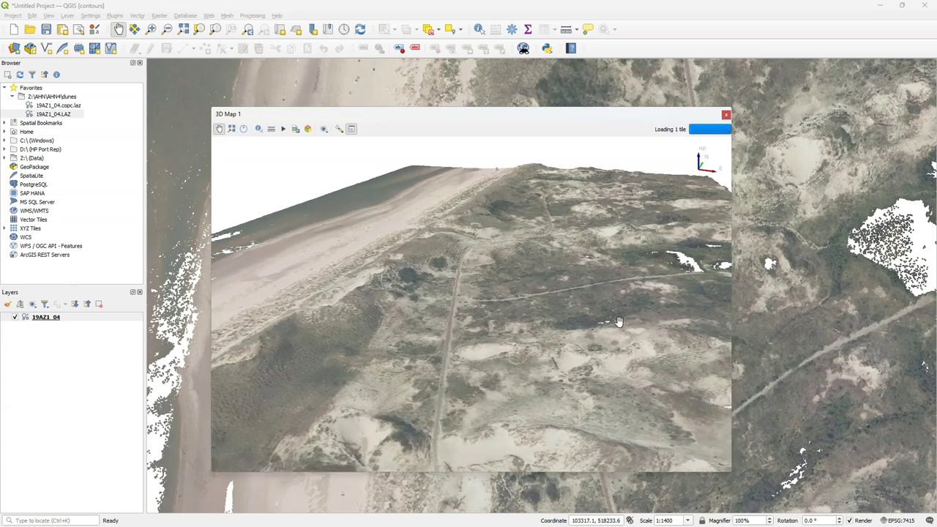
{"action": "key", "text": "shift+Left"}
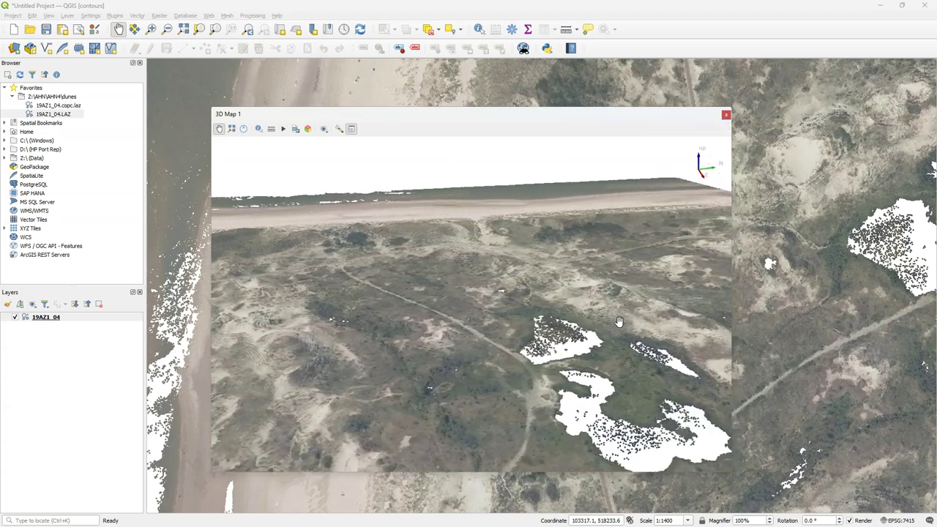
{"action": "key", "text": "shift+Left"}
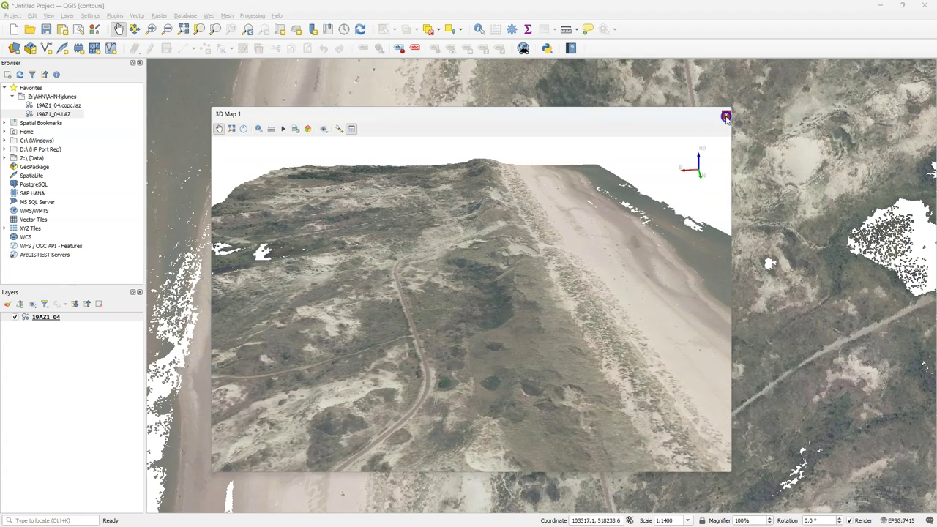
{"action": "left_click", "coordinate": [725, 117]}
{"action": "left_click", "coordinate": [377, 122]}
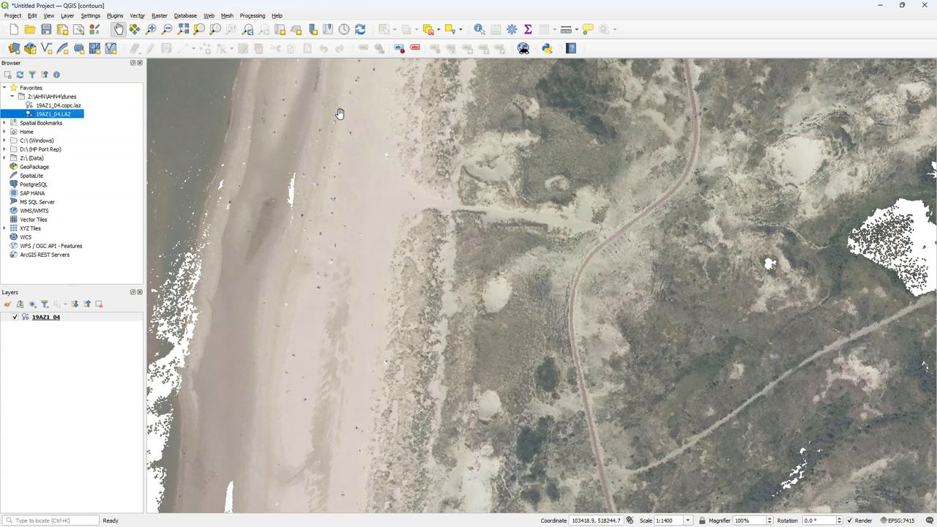
Step: Open the Point cloud conversion > Export to vector tool from the Processing Toolbox
{"action": "left_click", "coordinate": [512, 29]}
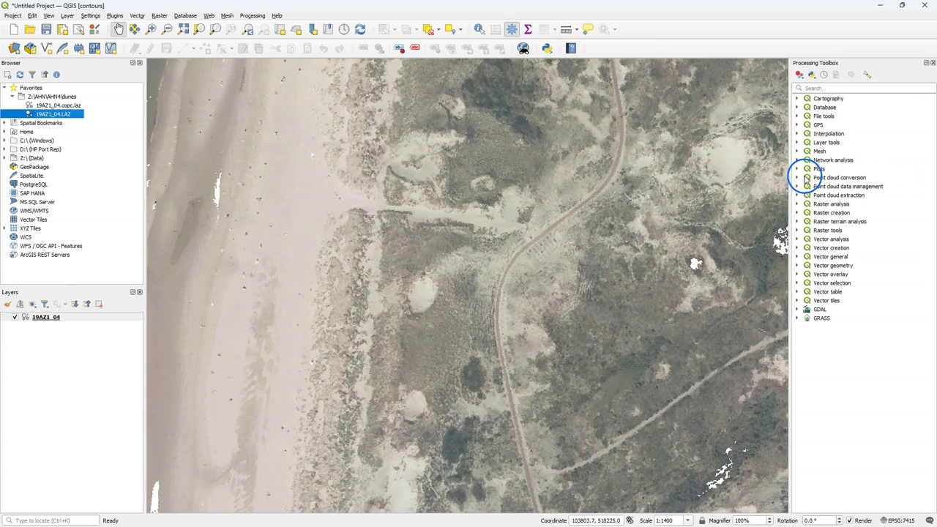
{"action": "left_click", "coordinate": [797, 178]}
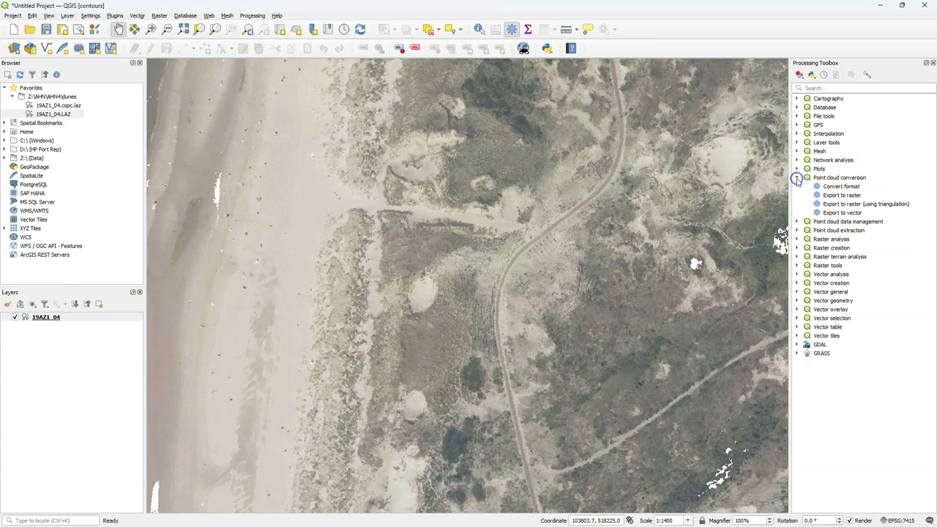
{"action": "left_click", "coordinate": [843, 213]}
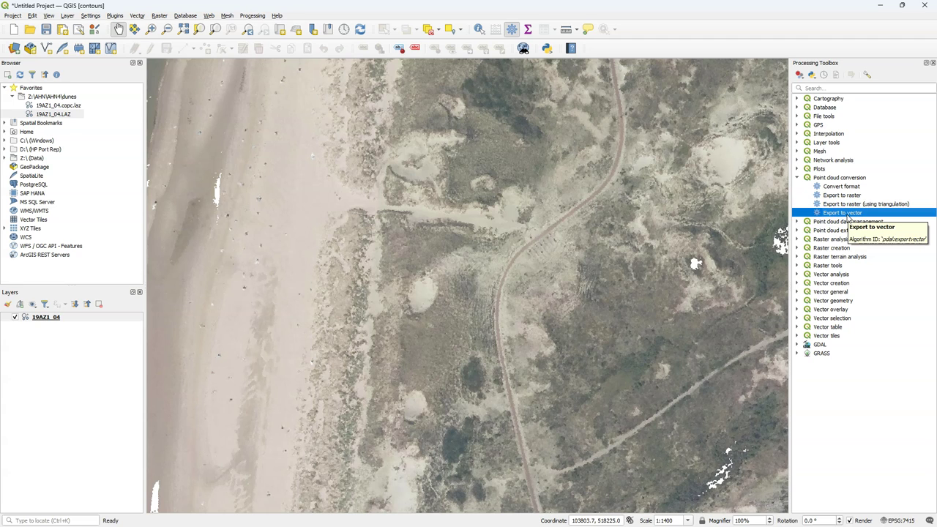
{"action": "double_click", "coordinate": [822, 218]}
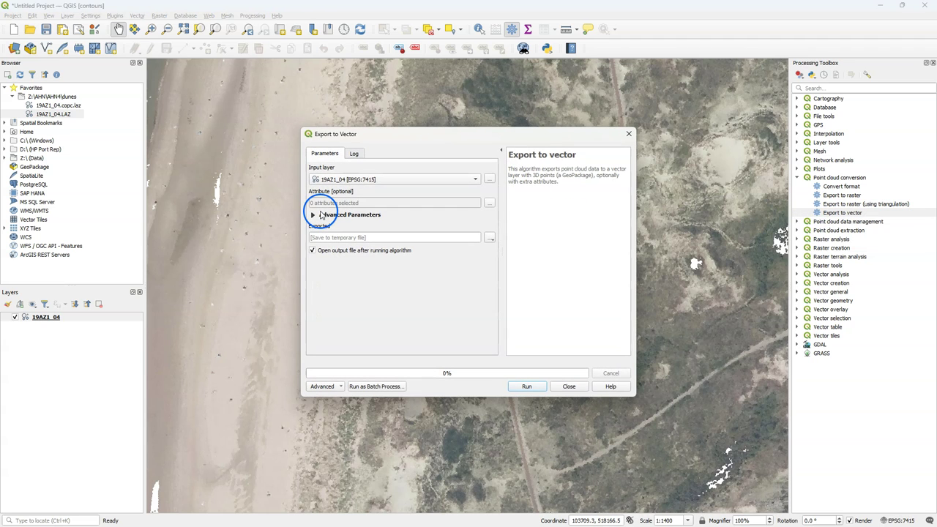
Step: Export only the Z attribute and set the cropping extent to be drawn on the map canvas
{"action": "left_click", "coordinate": [489, 204]}
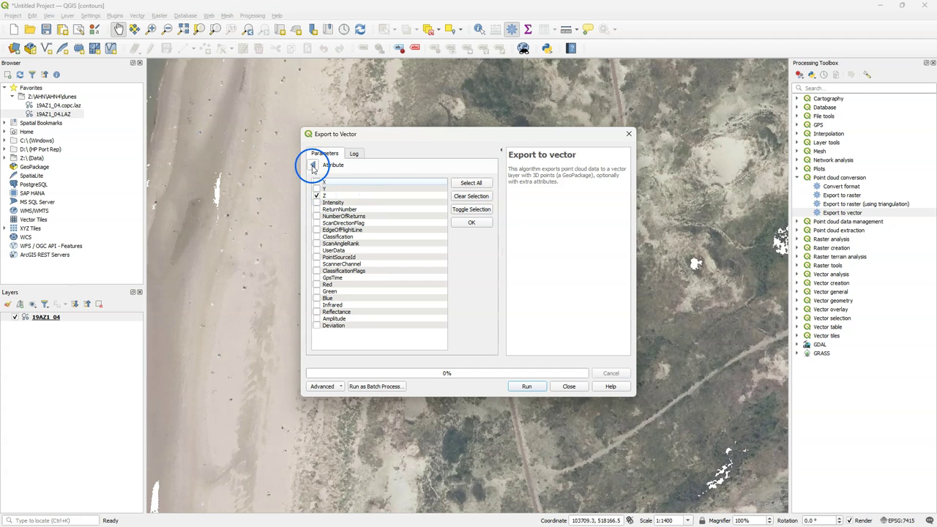
{"action": "left_click", "coordinate": [313, 165]}
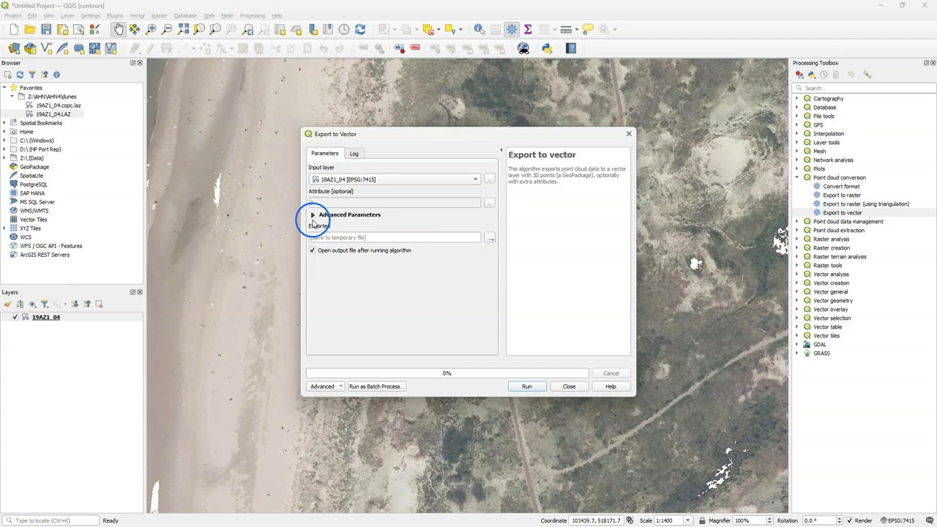
{"action": "left_click", "coordinate": [312, 216]}
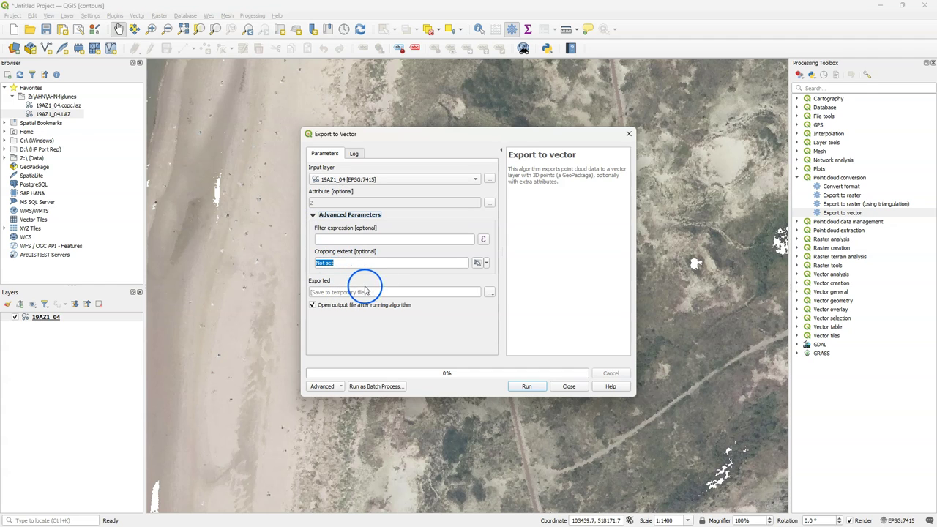
{"action": "left_click", "coordinate": [486, 263]}
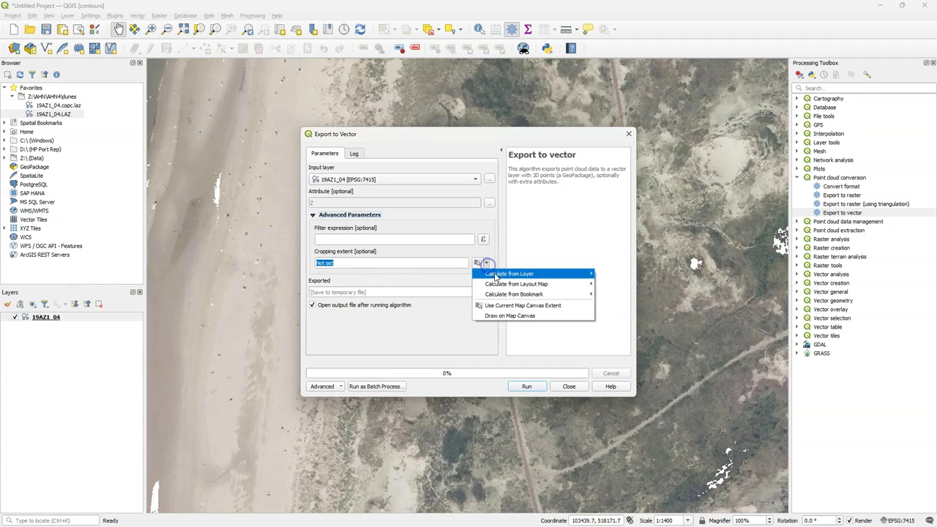
{"action": "left_click", "coordinate": [512, 316]}
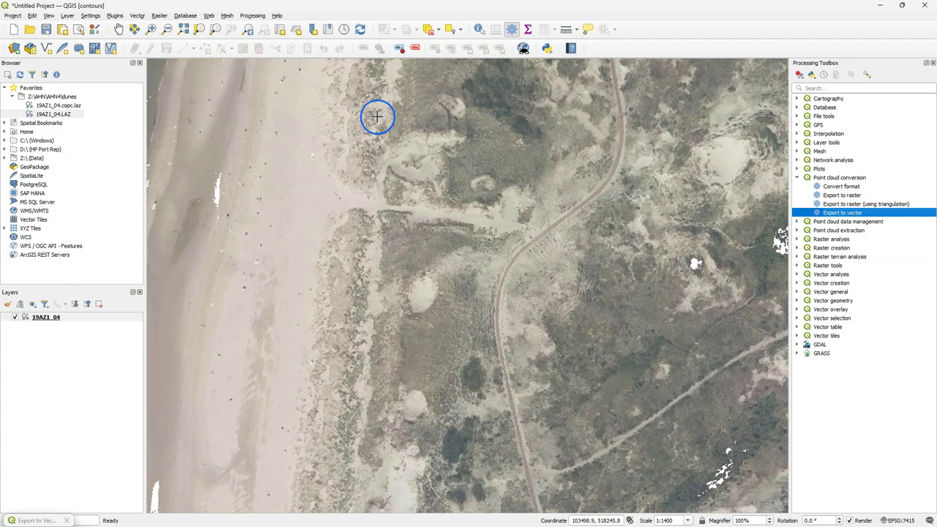
Step: Crop to a rectangle drawn over the dunes and export the points to AHN4dunes.gpkg
{"action": "mouse_move", "coordinate": [389, 103]}
{"action": "left_mouse_down"}
{"action": "mouse_move", "coordinate": [456, 300]}
{"action": "mouse_move", "coordinate": [634, 342]}
{"action": "left_mouse_up"}
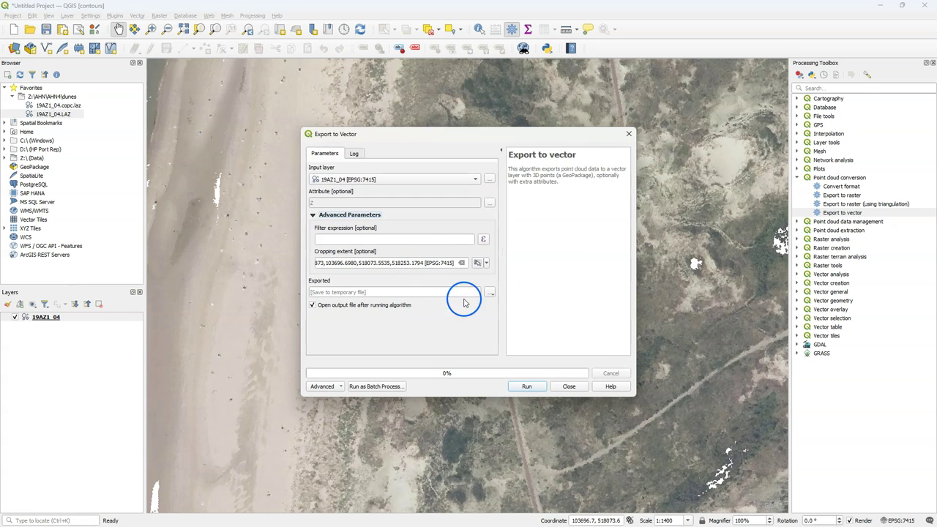
{"action": "left_click", "coordinate": [490, 292]}
{"action": "left_click", "coordinate": [505, 313]}
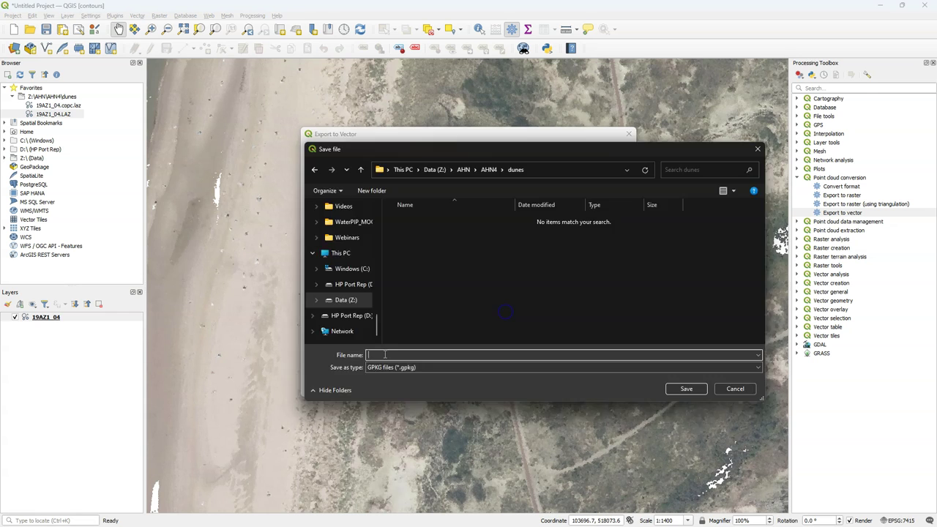
{"action": "type", "text": "AHN4dunes"}
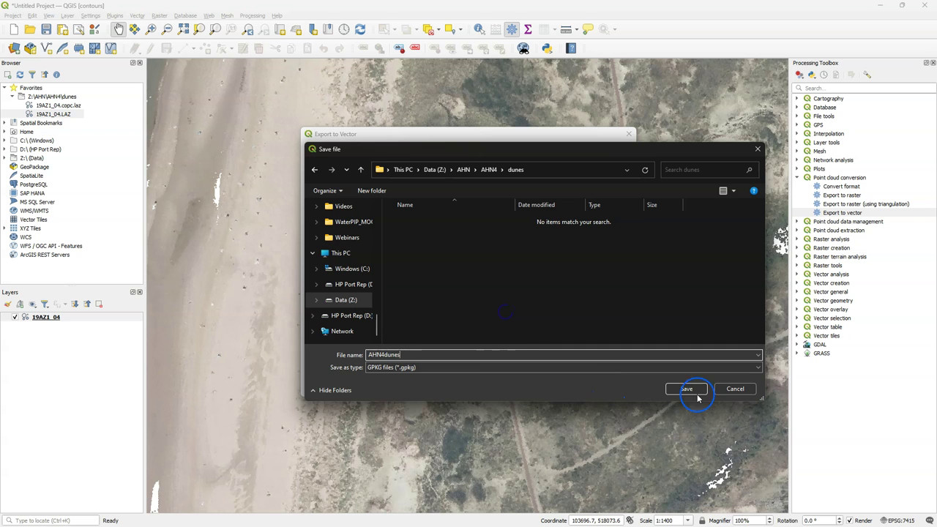
{"action": "left_click", "coordinate": [698, 396]}
{"action": "left_click", "coordinate": [527, 386]}
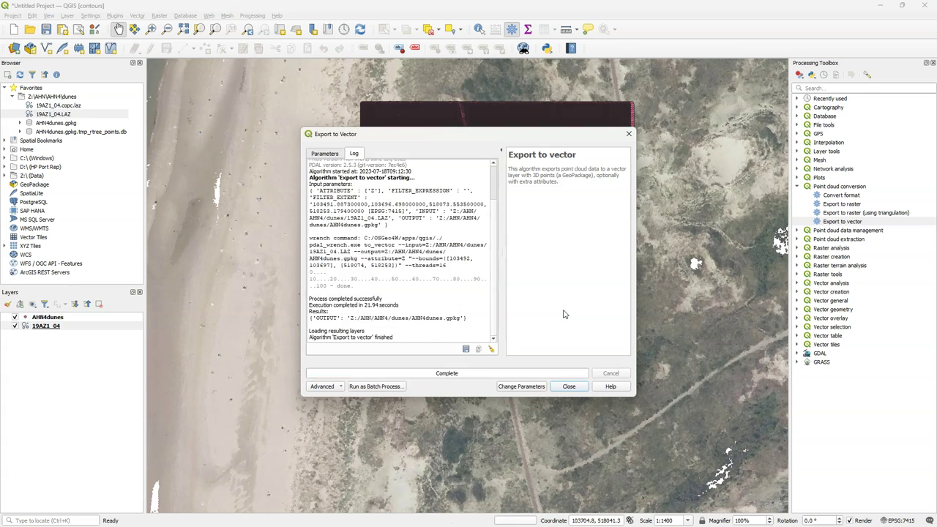
{"action": "left_click", "coordinate": [569, 385]}
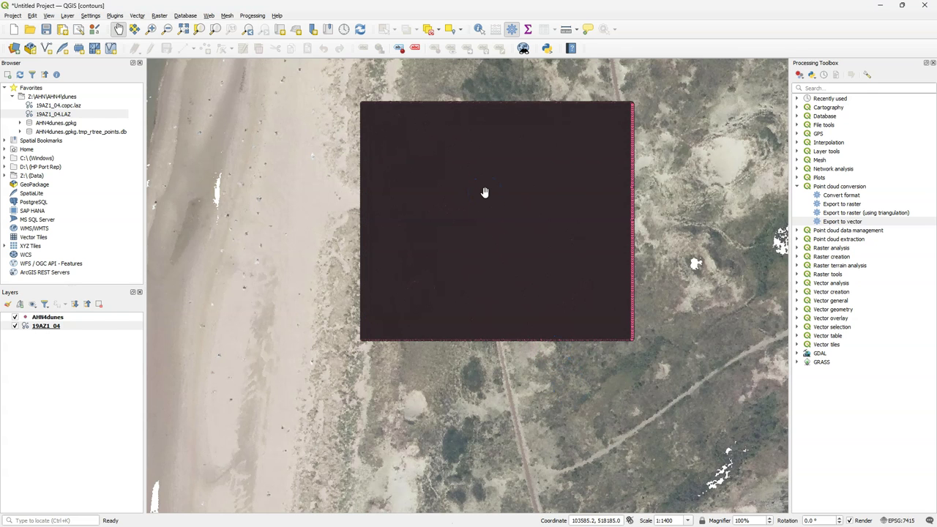
{"action": "left_click", "coordinate": [49, 317]}
{"action": "right_click", "coordinate": [49, 317]}
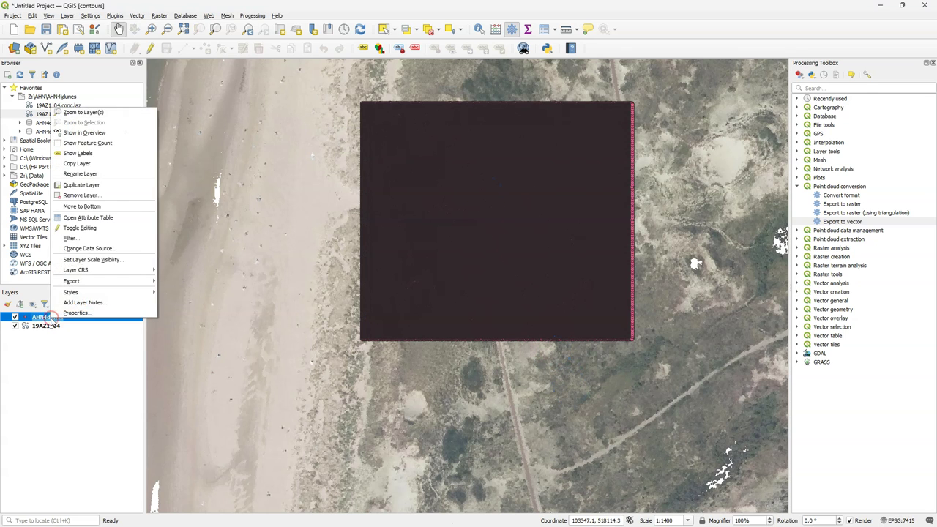
{"action": "left_click", "coordinate": [83, 216]}
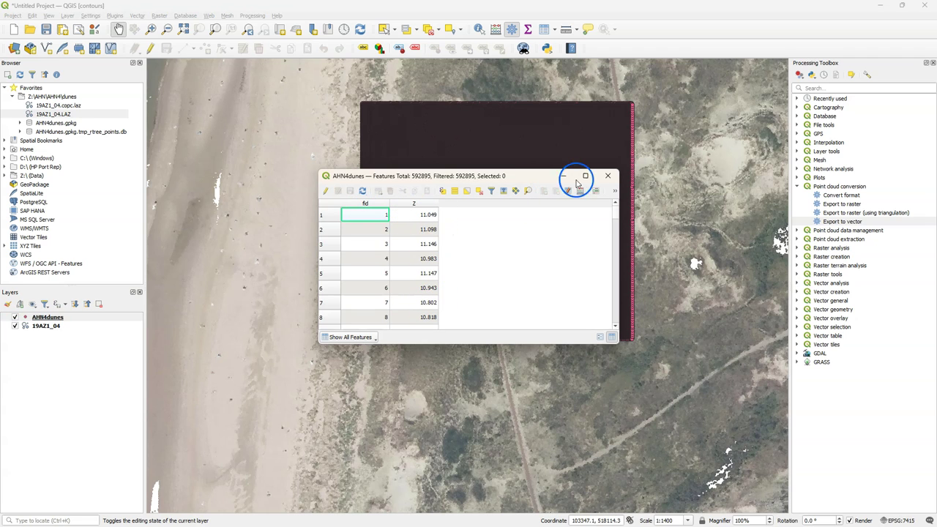
{"action": "left_click", "coordinate": [610, 179]}
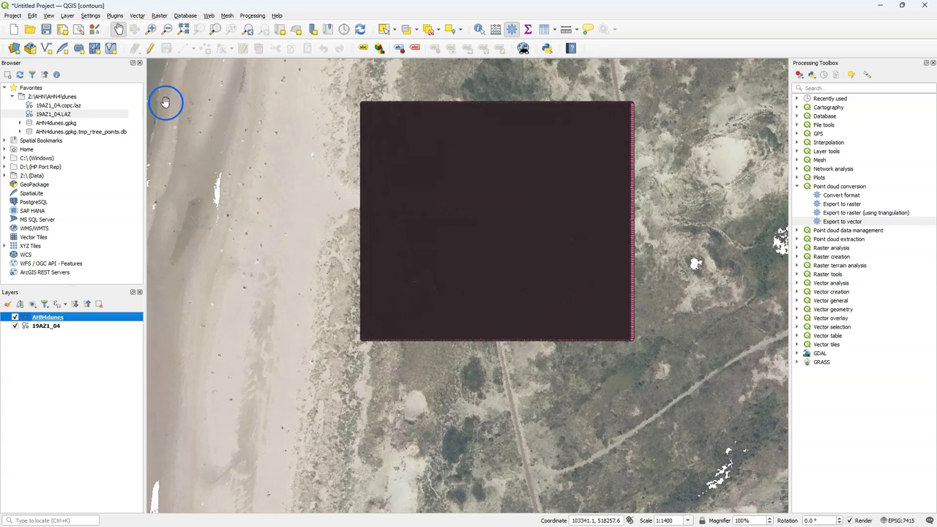
Step: Search the toolbox for 'contour', open GDAL Contour, then close it and clear the search
{"action": "left_click", "coordinate": [820, 87]}
{"action": "type", "text": "contour"}
{"action": "key", "text": "BackSpace"}
{"action": "type", "text": "r"}
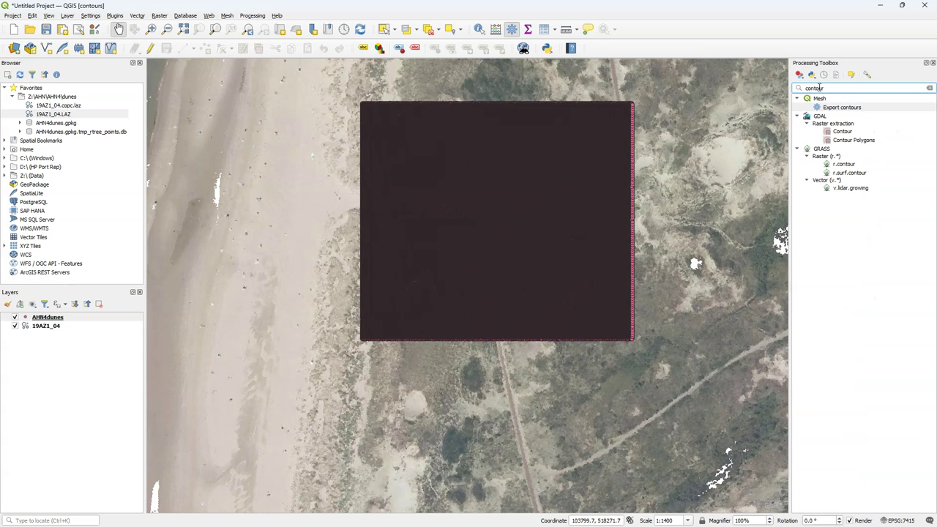
{"action": "left_click", "coordinate": [844, 132]}
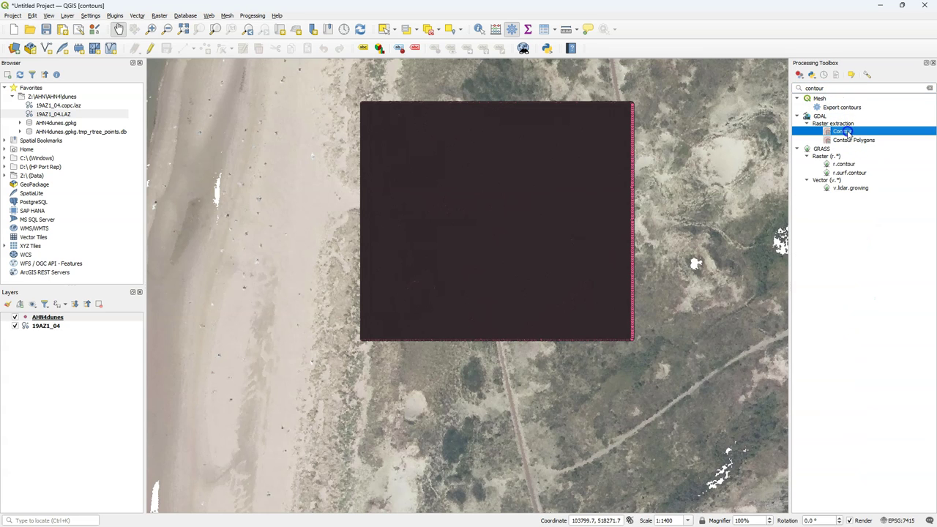
{"action": "double_click", "coordinate": [835, 135]}
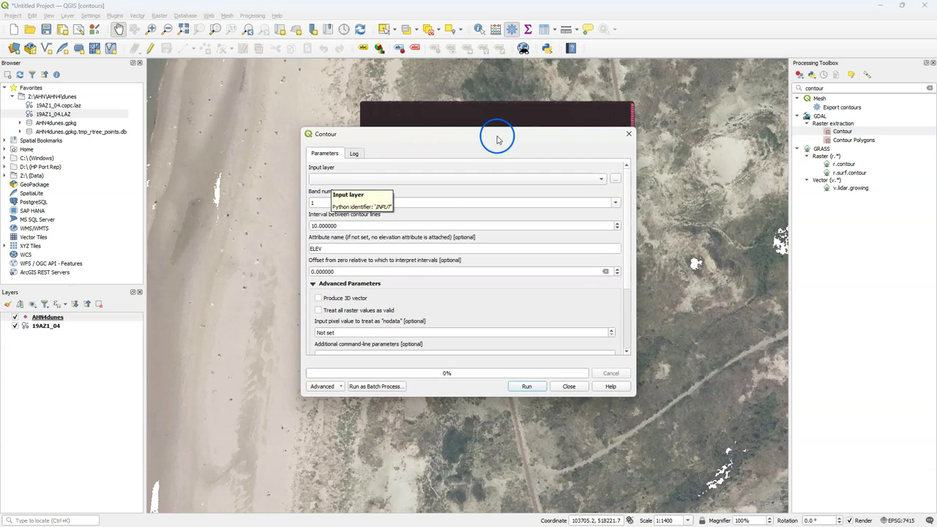
{"action": "left_click", "coordinate": [628, 137]}
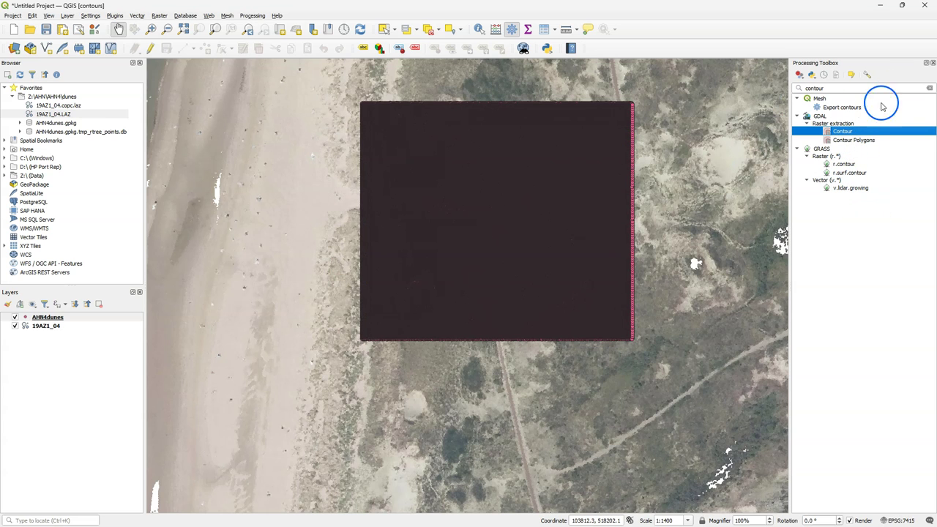
{"action": "left_click", "coordinate": [929, 88]}
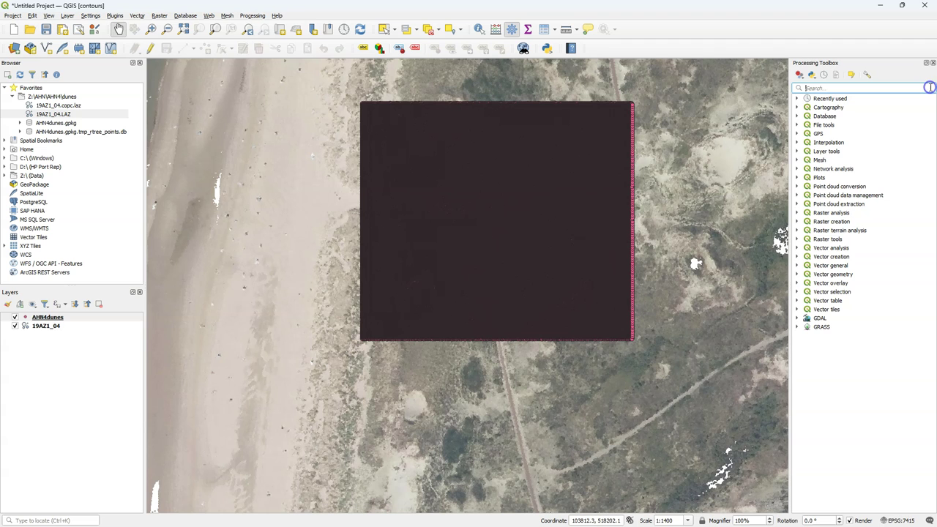
Step: Install the Contour plugin found by searching 'contou' in the plugin manager
{"action": "left_click", "coordinate": [115, 16]}
{"action": "left_click", "coordinate": [121, 26]}
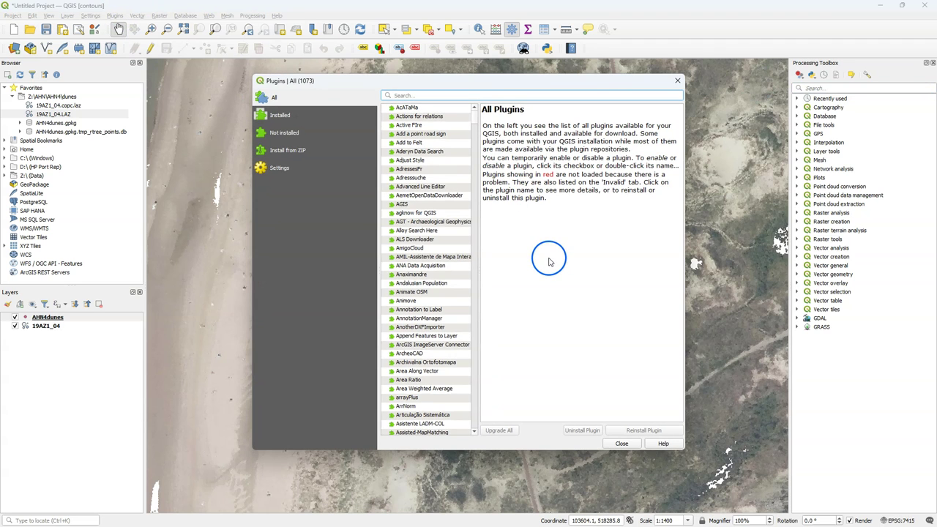
{"action": "type", "text": "contou"}
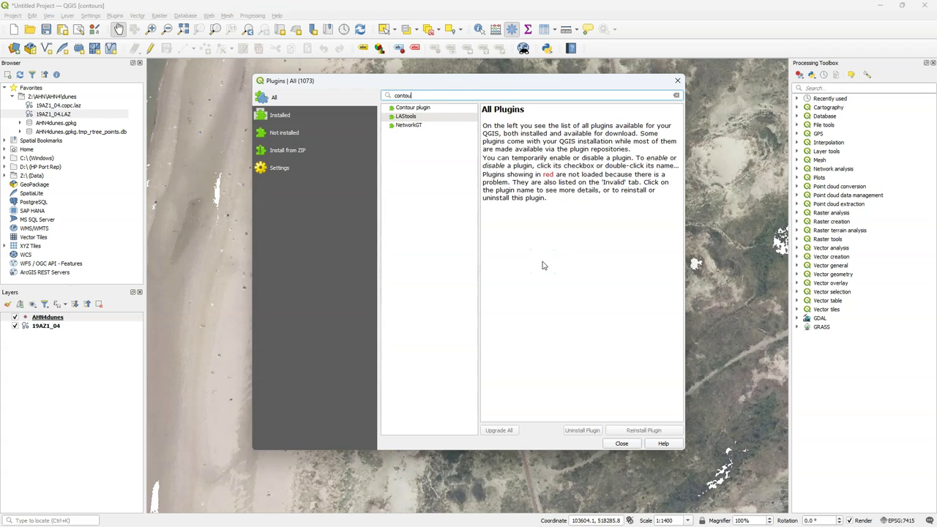
{"action": "left_click", "coordinate": [410, 108]}
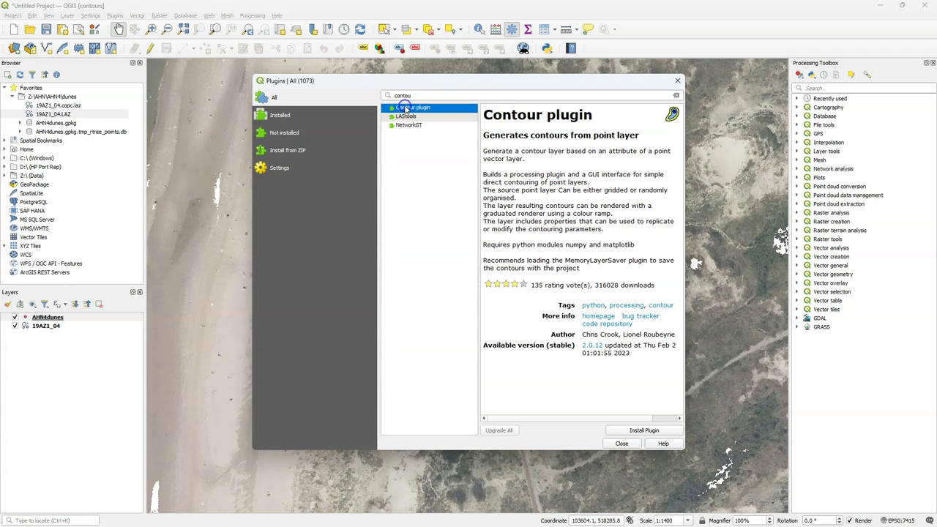
{"action": "left_click", "coordinate": [638, 432]}
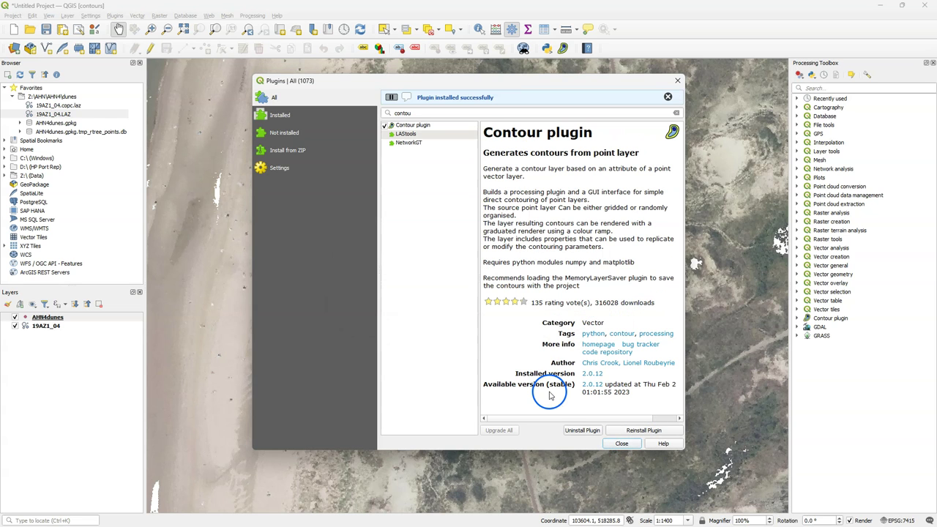
{"action": "left_click", "coordinate": [621, 443]}
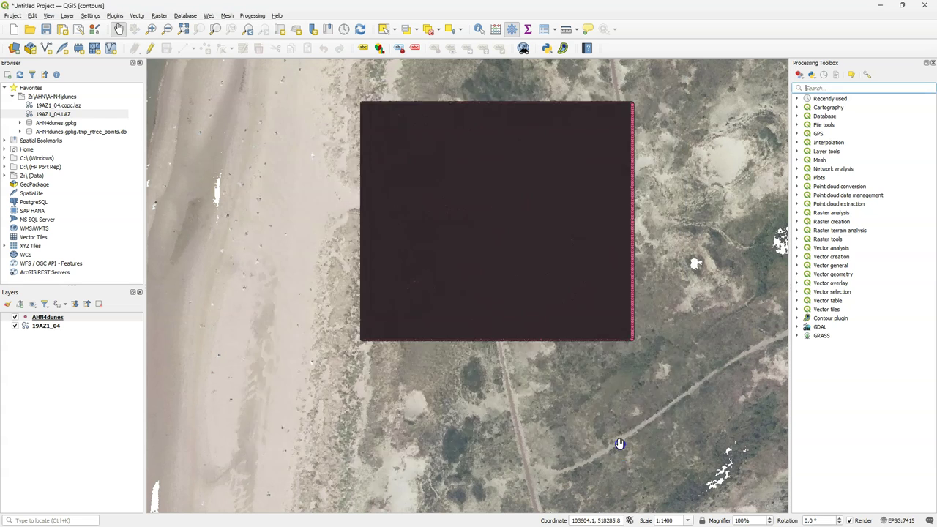
Step: In the Contour plugin, contour the z field and remove duplicate points
{"action": "left_click", "coordinate": [563, 49]}
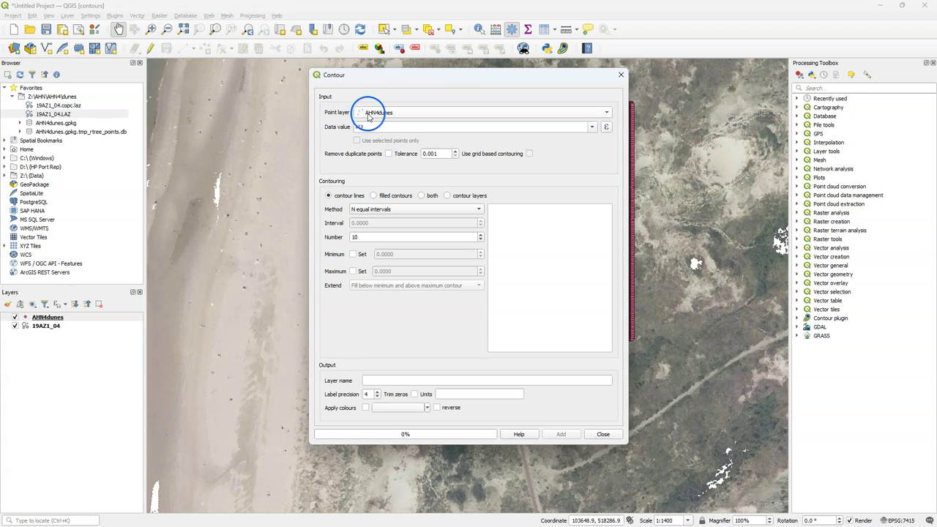
{"action": "left_click", "coordinate": [592, 128]}
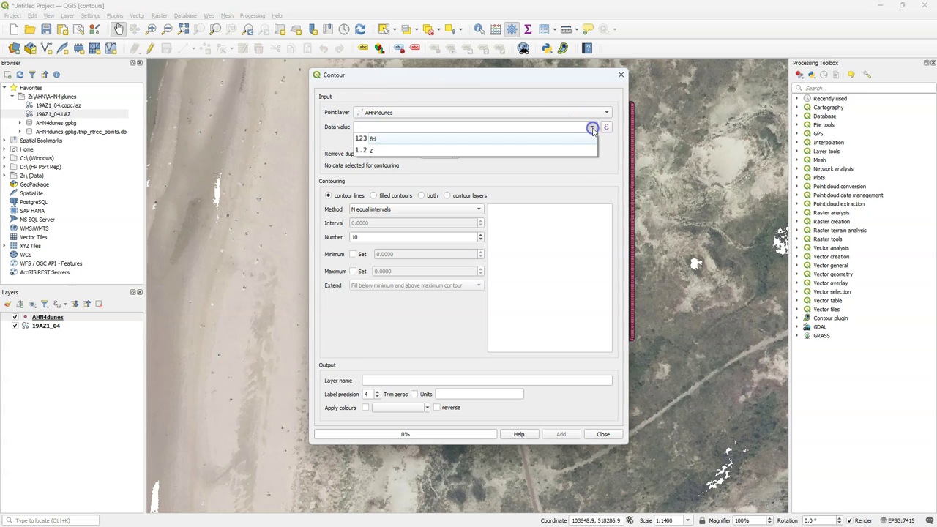
{"action": "left_click", "coordinate": [391, 147]}
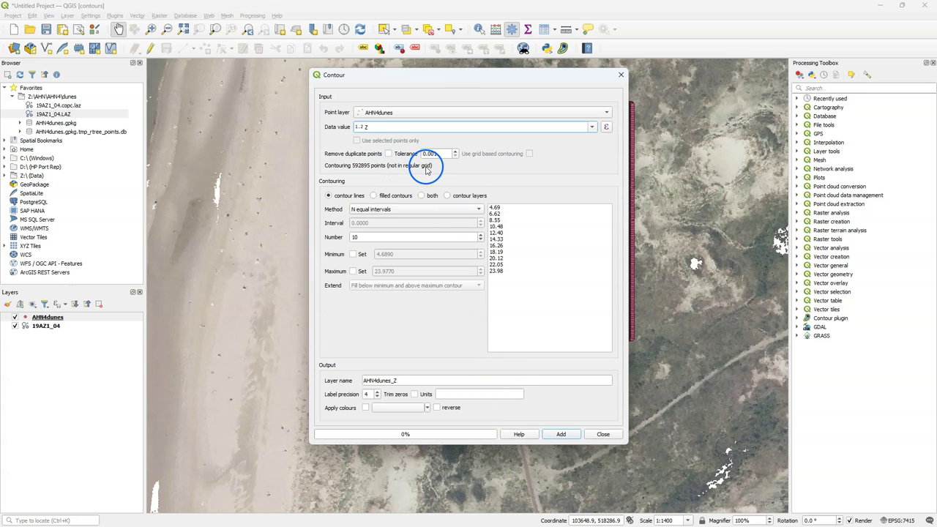
{"action": "left_click", "coordinate": [390, 154]}
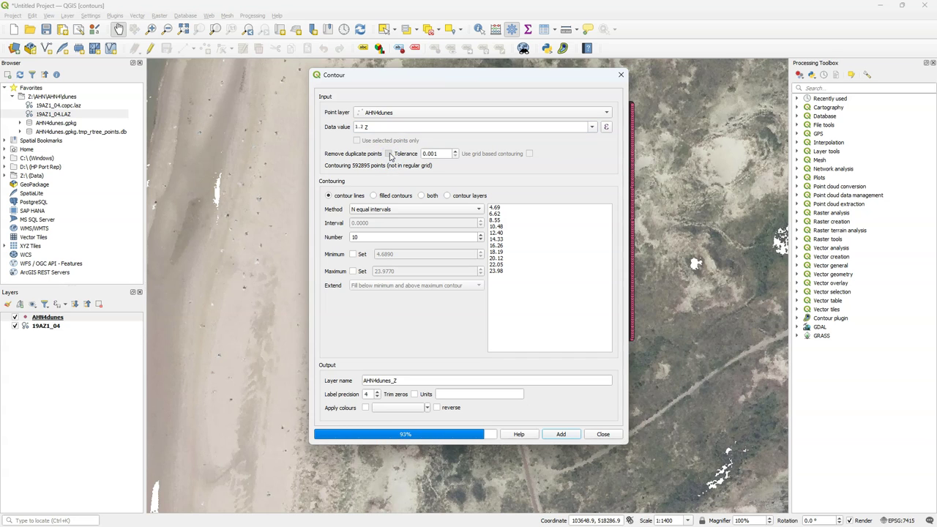
{"action": "left_click", "coordinate": [389, 154]}
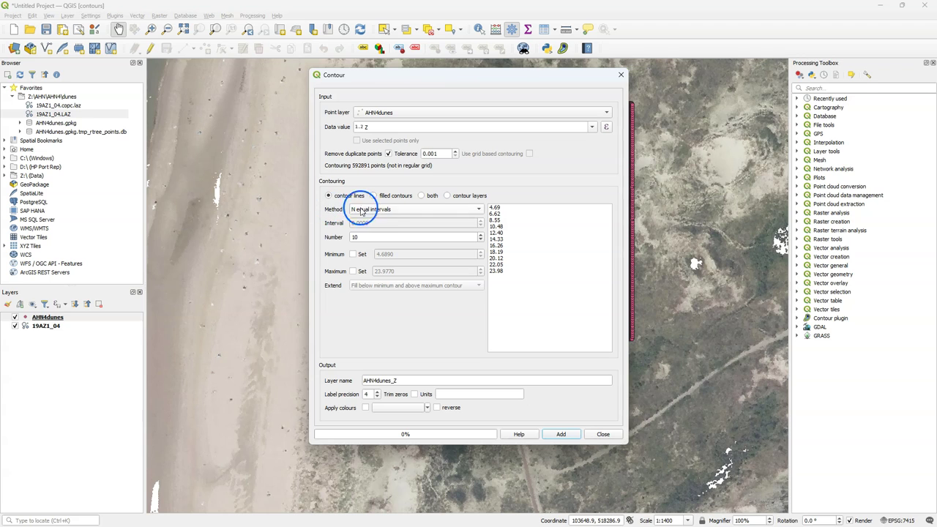
Step: Use a fixed contour interval of 1 with 30 contours
{"action": "left_click", "coordinate": [432, 210]}
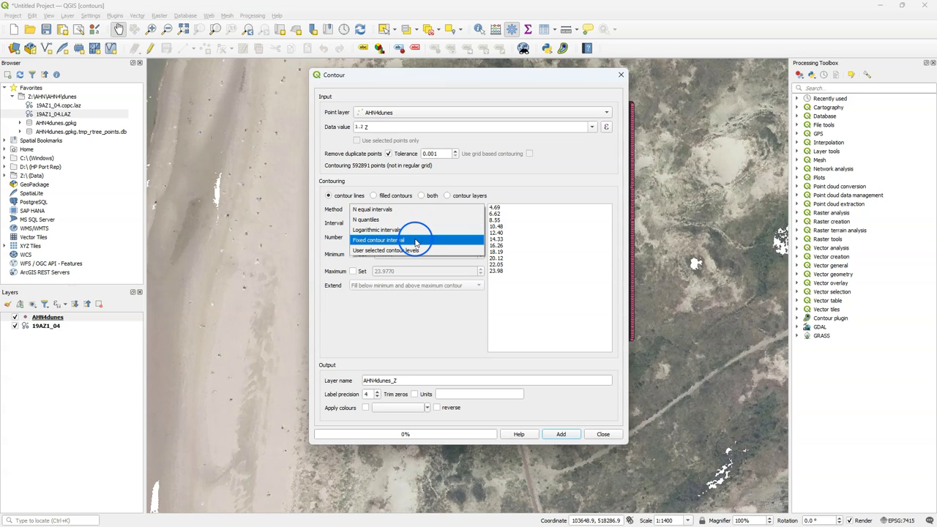
{"action": "left_click", "coordinate": [415, 240]}
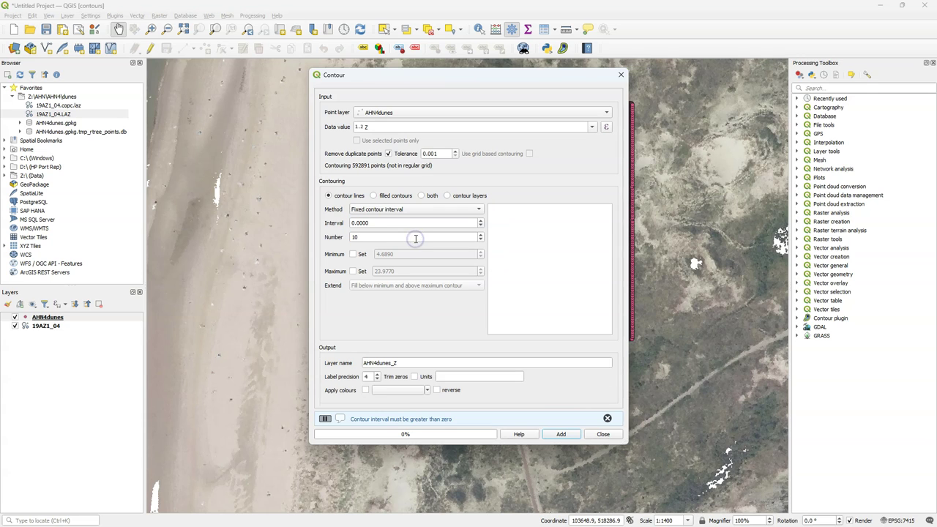
{"action": "left_click_drag", "start_coordinate": [398, 223], "coordinate": [337, 222]}
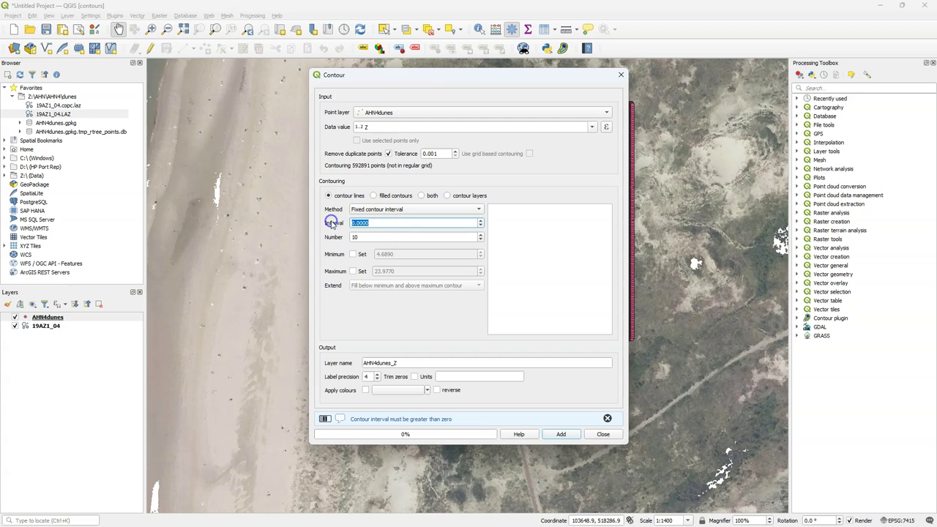
{"action": "type", "text": "1"}
{"action": "left_click", "coordinate": [382, 237]}
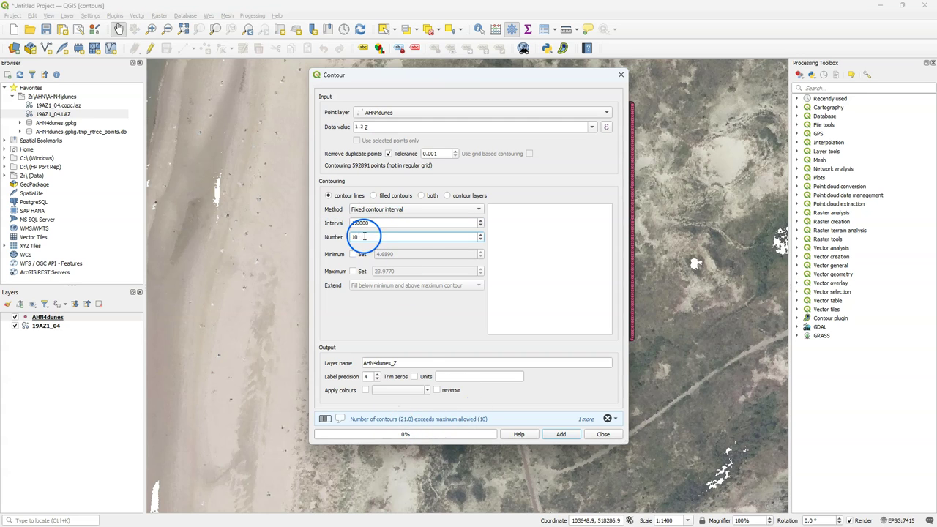
{"action": "left_click_drag", "start_coordinate": [365, 236], "coordinate": [340, 236]}
{"action": "type", "text": "30"}
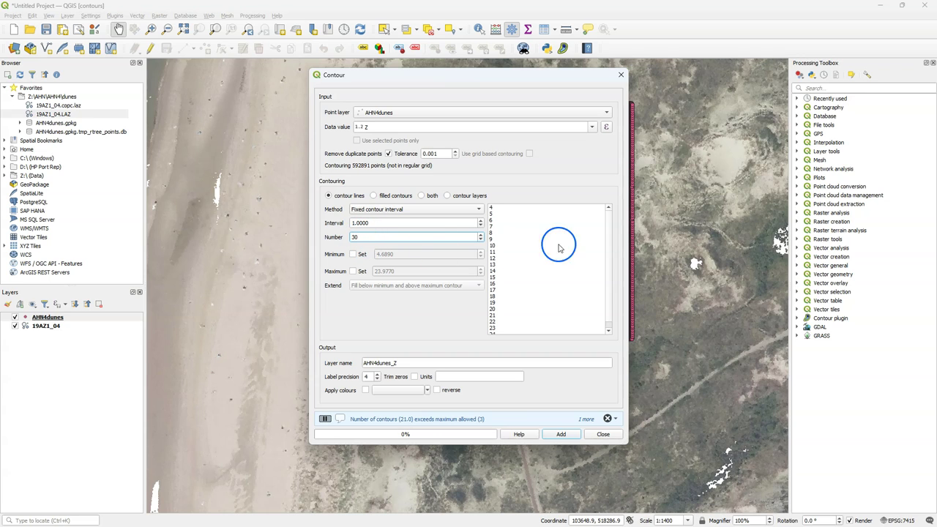
{"action": "left_click_drag", "start_coordinate": [609, 227], "coordinate": [605, 243]}
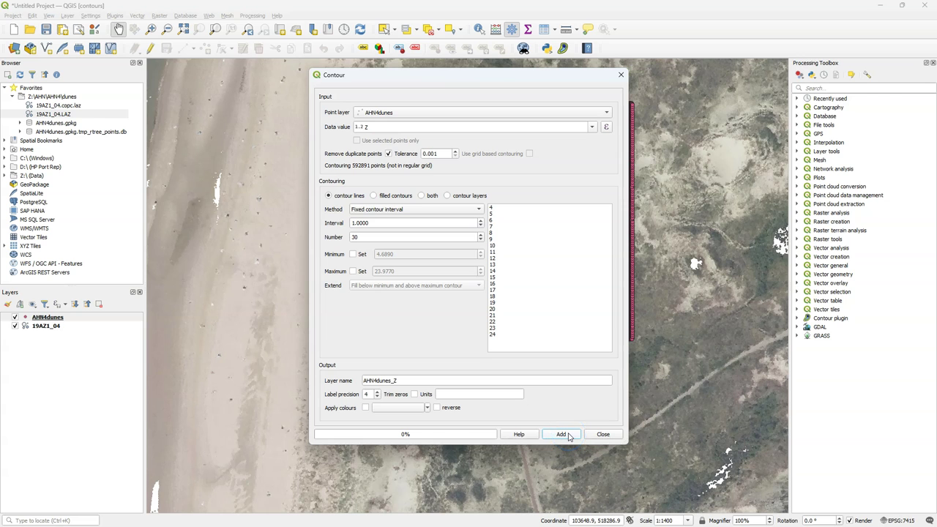
Step: Regenerate AHN4dunes_Z as contour polygons, replacing the line layer, and close the Contour window
{"action": "left_click", "coordinate": [561, 434]}
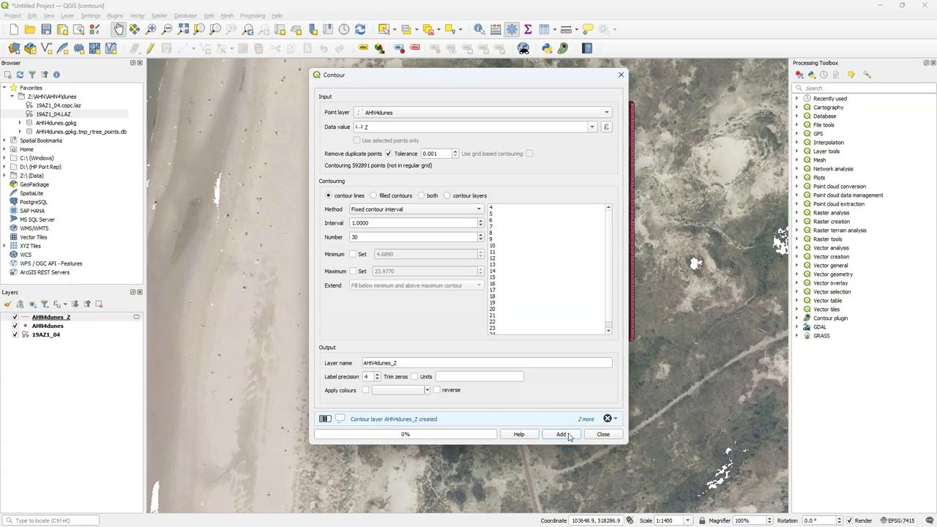
{"action": "left_click_drag", "start_coordinate": [397, 75], "coordinate": [489, 87]}
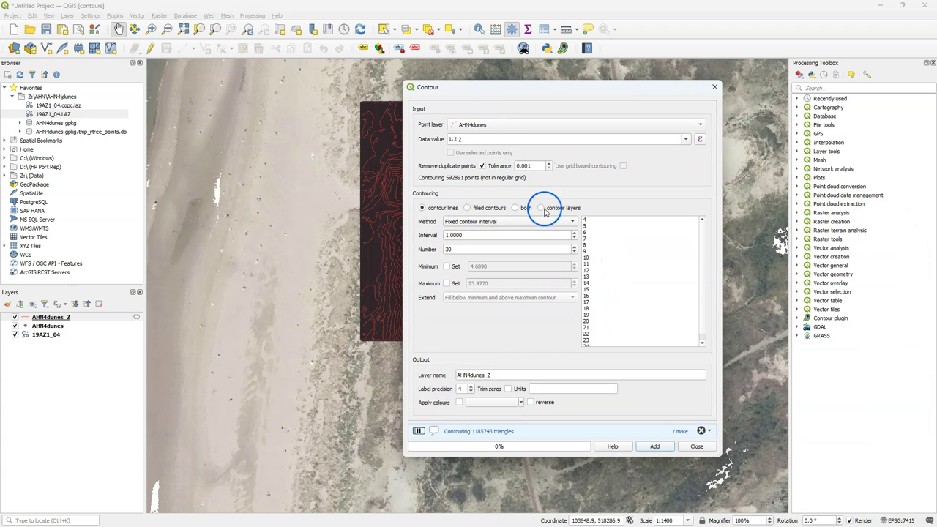
{"action": "left_click", "coordinate": [542, 208]}
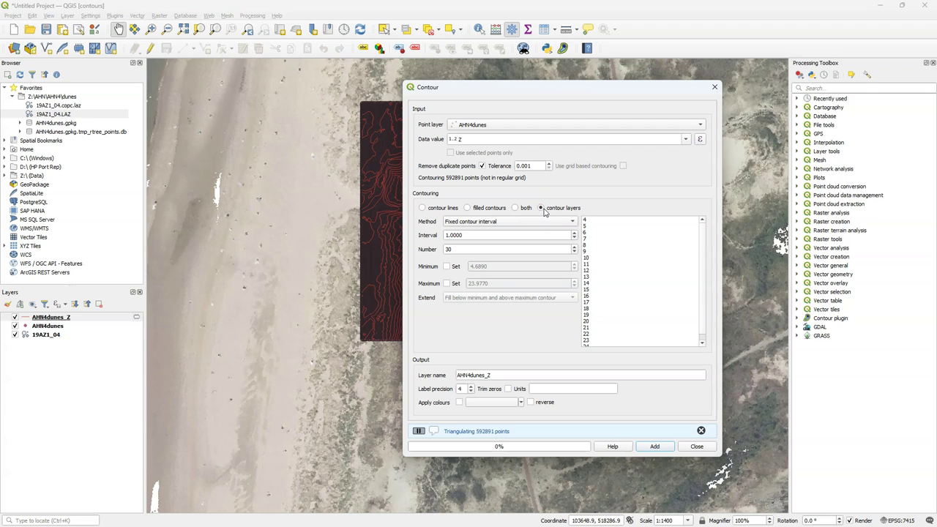
{"action": "left_click", "coordinate": [655, 446]}
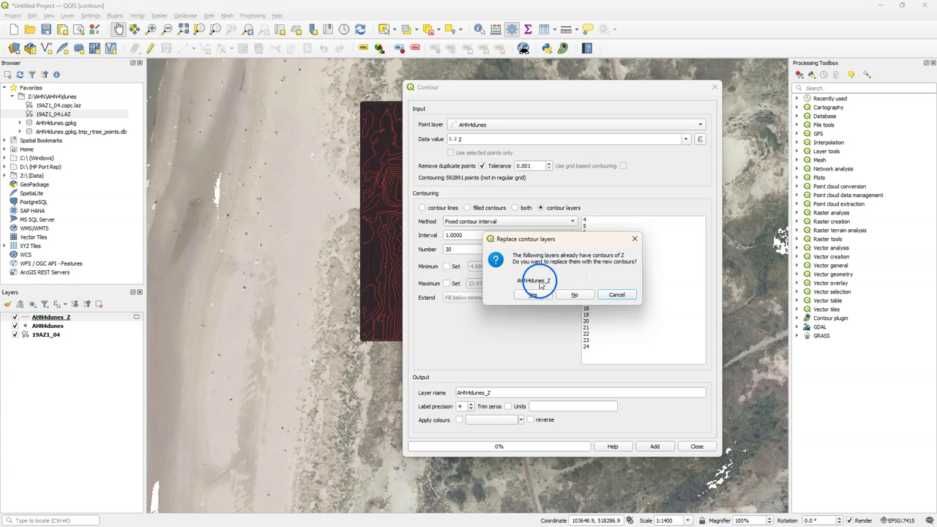
{"action": "left_click", "coordinate": [532, 296]}
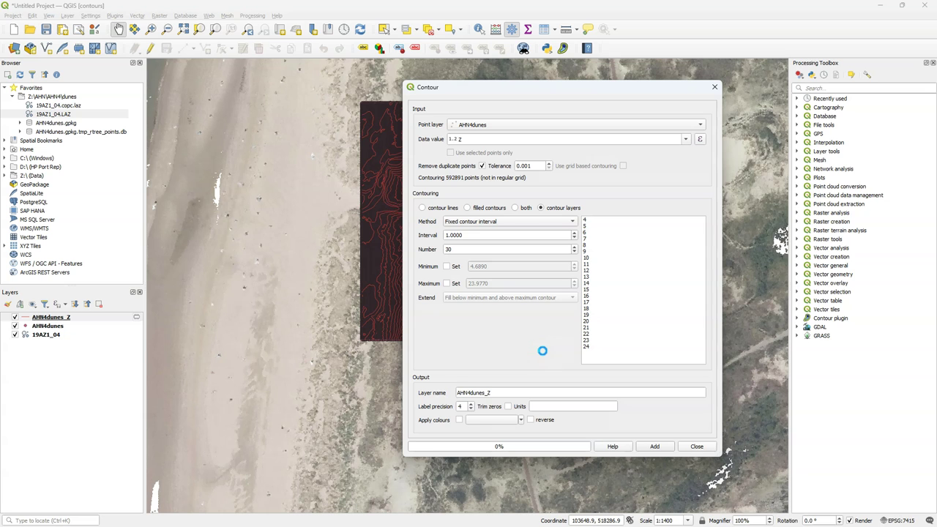
{"action": "left_click", "coordinate": [696, 447]}
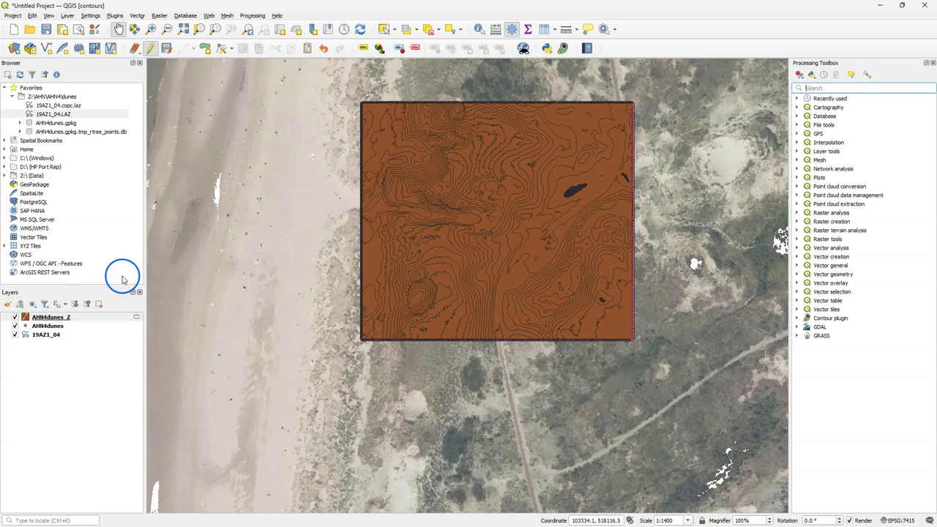
Step: Hide the AHN4dunes points and style the AHN4dunes_Z contours as outlines with no fill
{"action": "left_click", "coordinate": [44, 319]}
{"action": "left_click", "coordinate": [15, 326]}
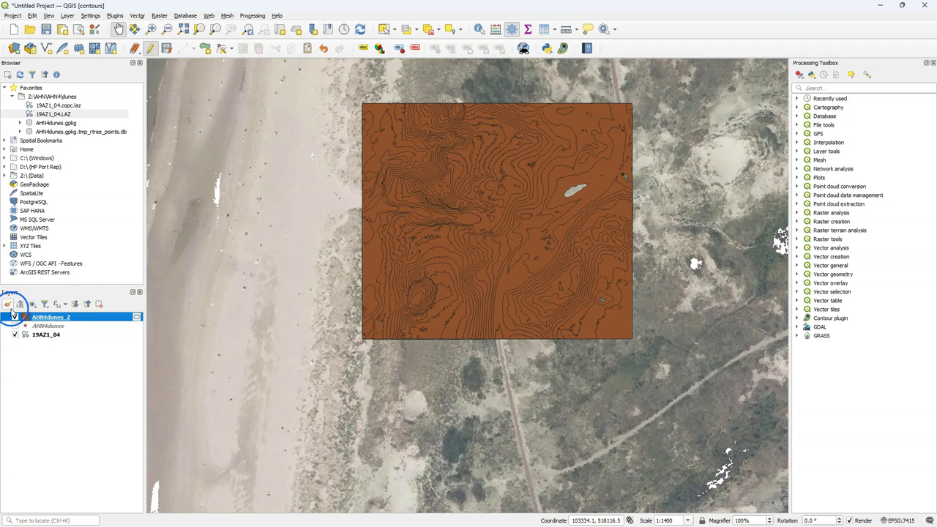
{"action": "left_click", "coordinate": [7, 304]}
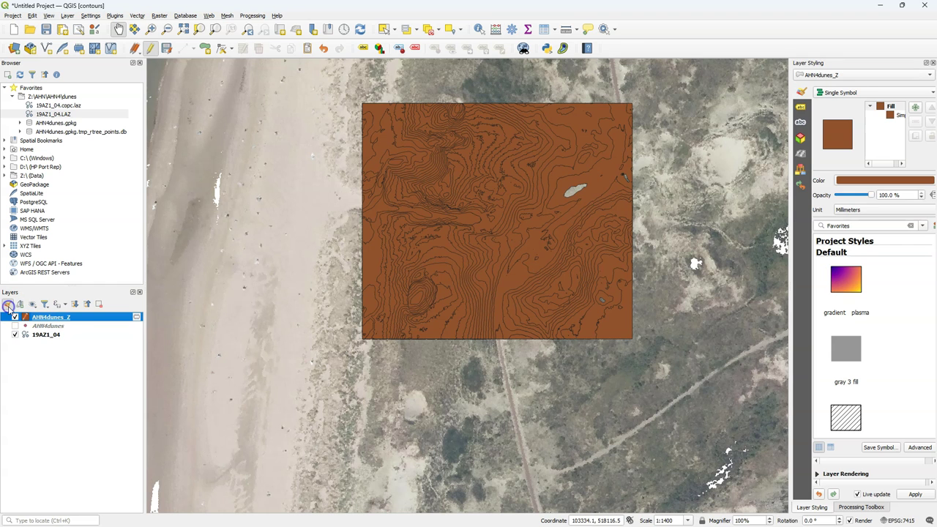
{"action": "left_click_drag", "start_coordinate": [790, 110], "coordinate": [672, 110]}
{"action": "left_click", "coordinate": [808, 115]}
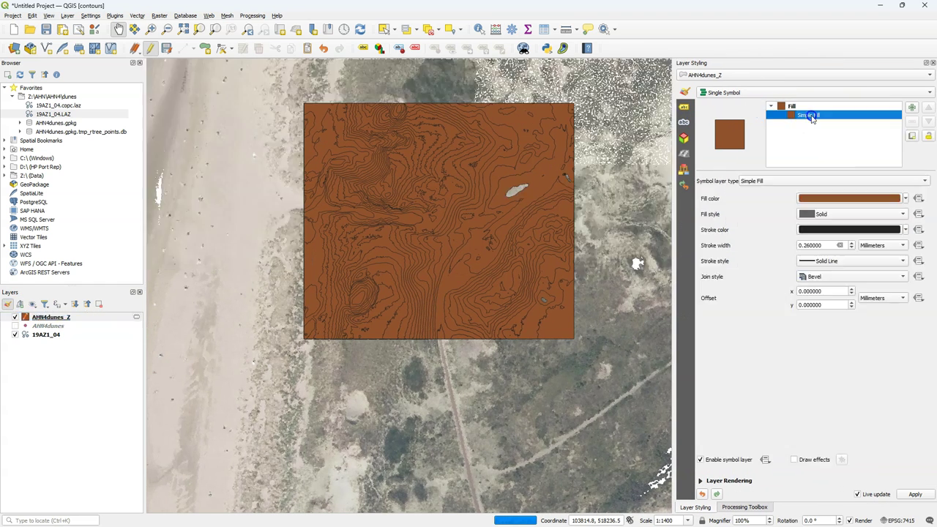
{"action": "left_click", "coordinate": [891, 180]}
{"action": "left_click", "coordinate": [789, 252]}
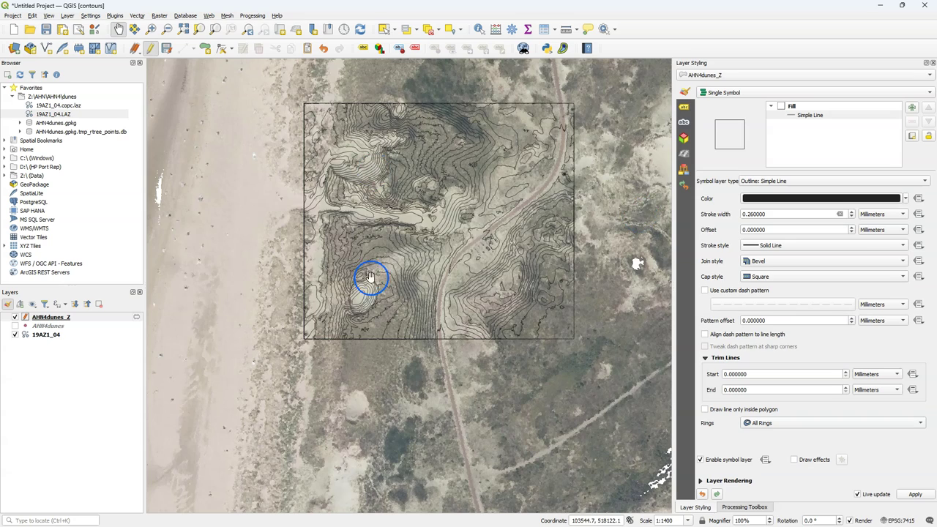
{"action": "scroll", "coordinate": [378, 268], "scroll_direction": "up", "scroll_amount": 1}
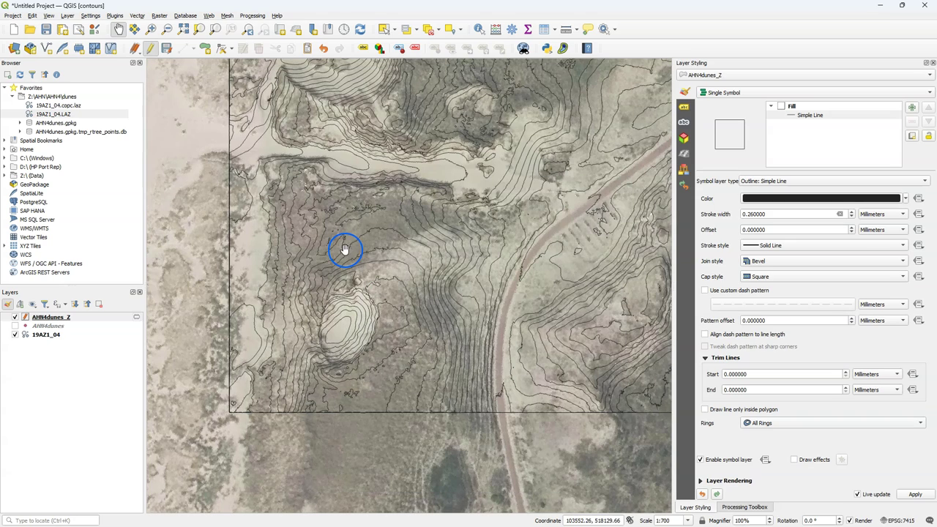
Step: Render the 19AZ1_04 point cloud by attribute ramp on Z using the Turbo colour ramp
{"action": "left_click", "coordinate": [44, 335]}
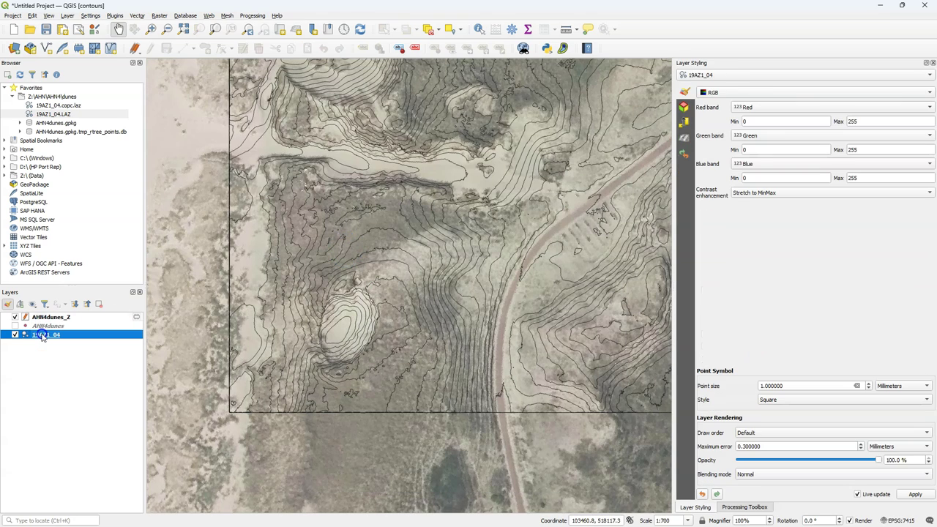
{"action": "left_click", "coordinate": [722, 93]}
{"action": "left_click", "coordinate": [726, 93]}
{"action": "left_click", "coordinate": [728, 81]}
{"action": "left_click", "coordinate": [745, 107]}
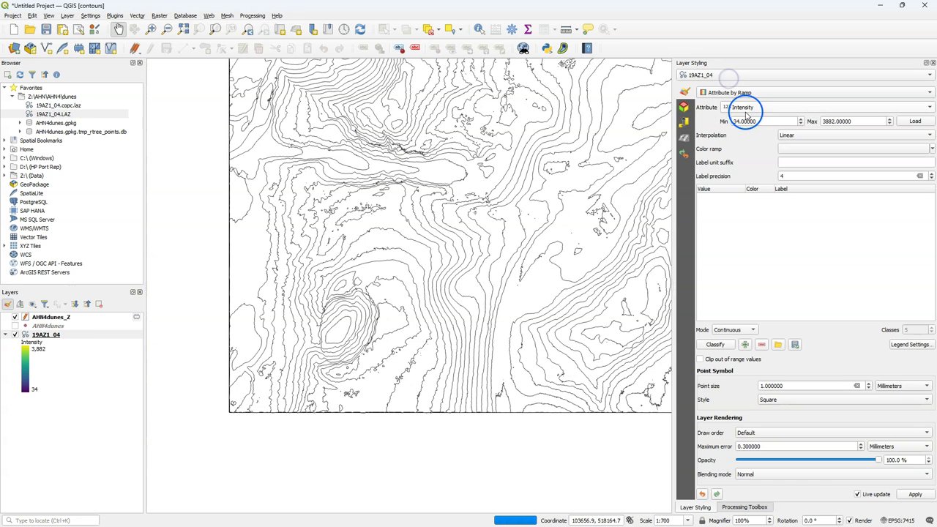
{"action": "left_click", "coordinate": [740, 96]}
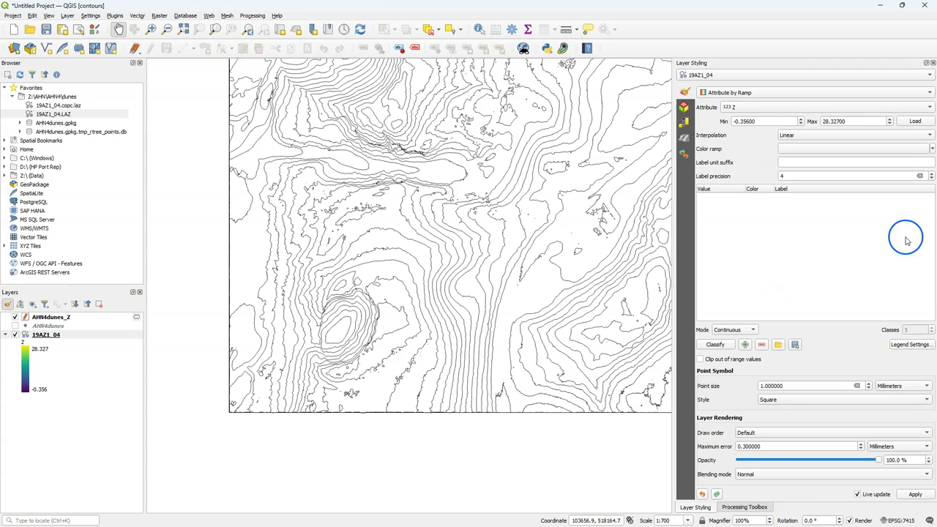
{"action": "left_click", "coordinate": [931, 148]}
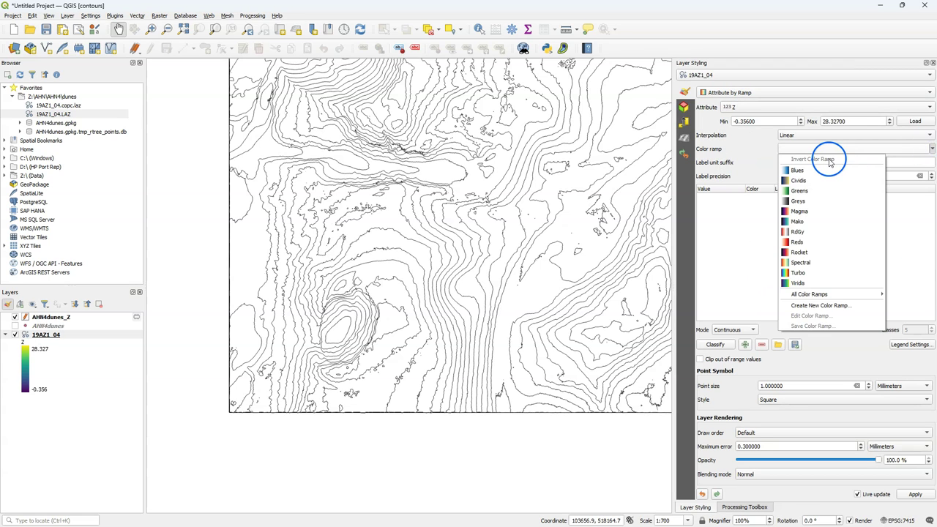
{"action": "left_click", "coordinate": [797, 273]}
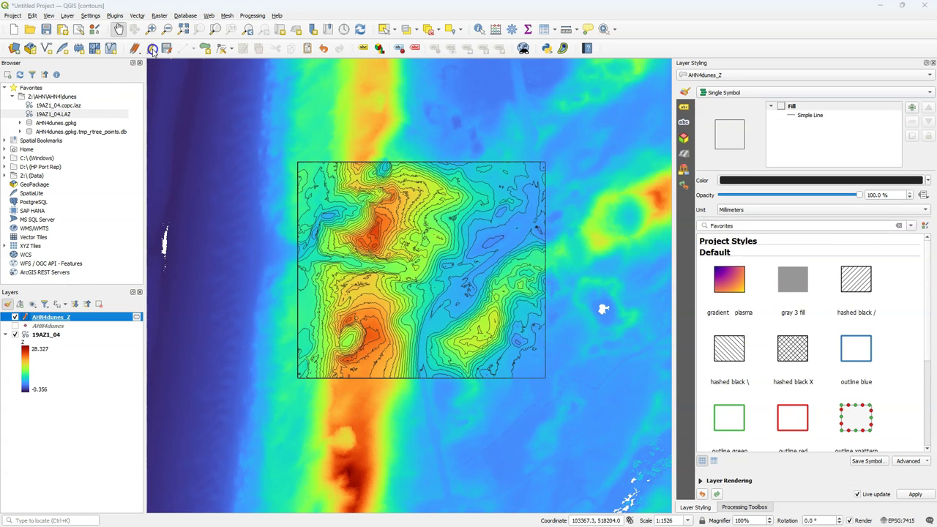
Step: Stop editing the AHN4dunes_Z layer and save its pending edits
{"action": "left_click", "coordinate": [152, 48]}
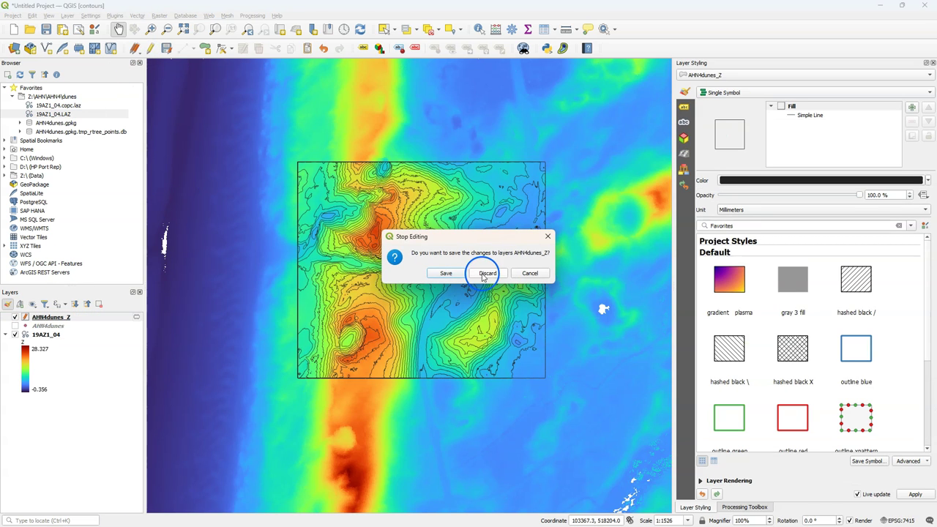
{"action": "left_click", "coordinate": [446, 273]}
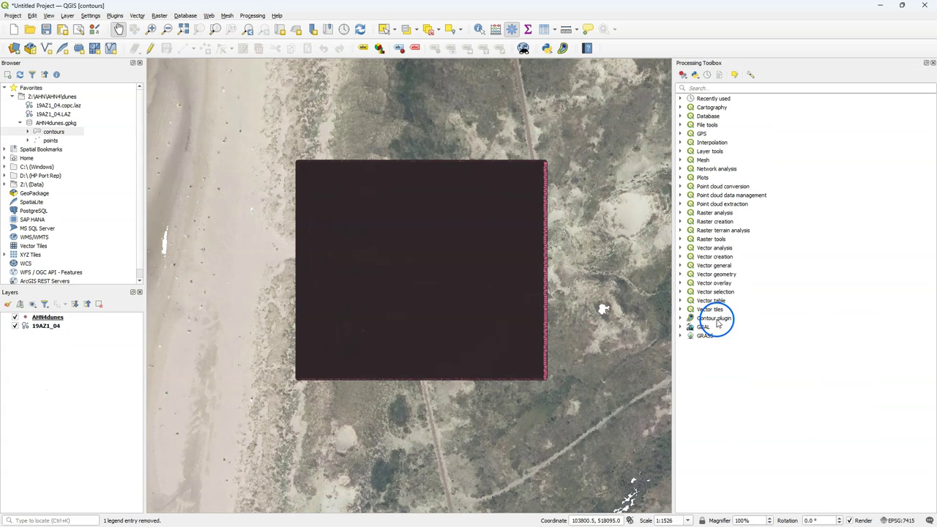
Step: Open Generate Contours, contour the Z field, and set the tolerance to 0.002
{"action": "double_click", "coordinate": [716, 318]}
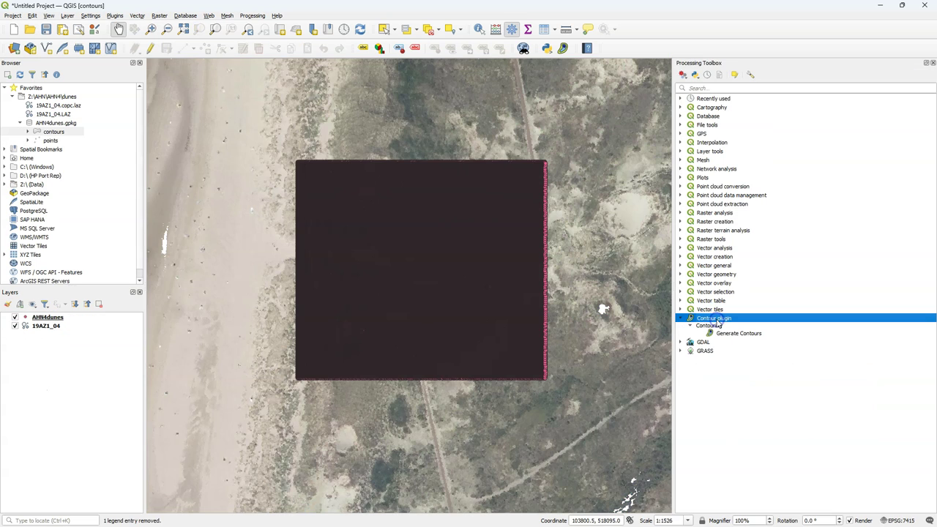
{"action": "left_click", "coordinate": [732, 334]}
{"action": "double_click", "coordinate": [734, 334]}
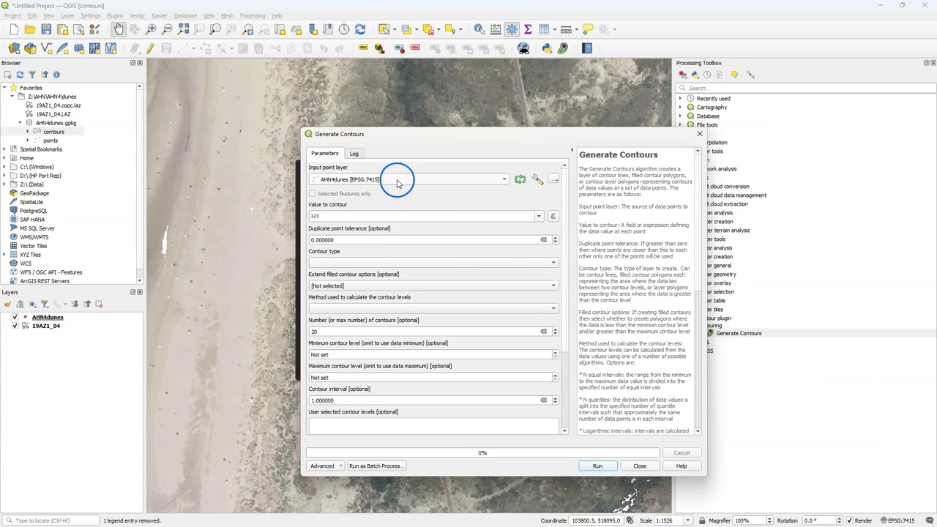
{"action": "left_click", "coordinate": [371, 215]}
{"action": "left_click", "coordinate": [539, 216]}
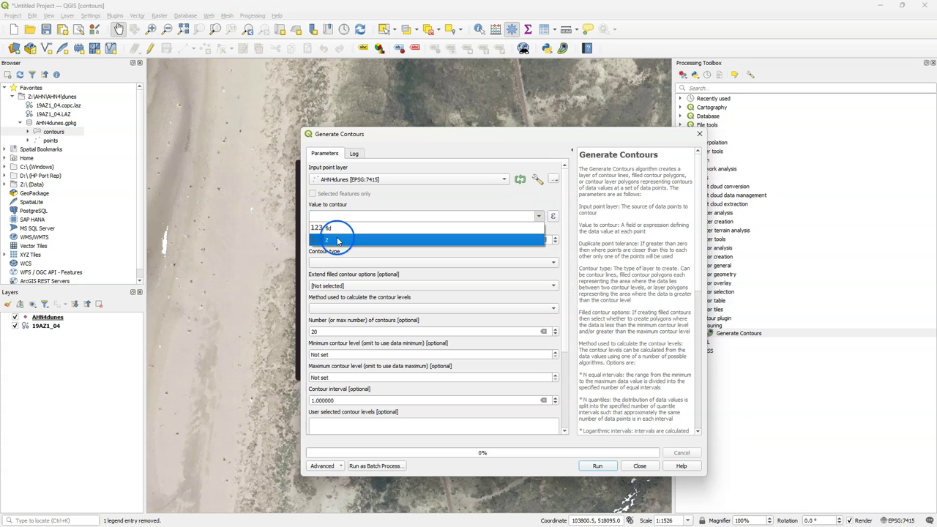
{"action": "left_click", "coordinate": [322, 237]}
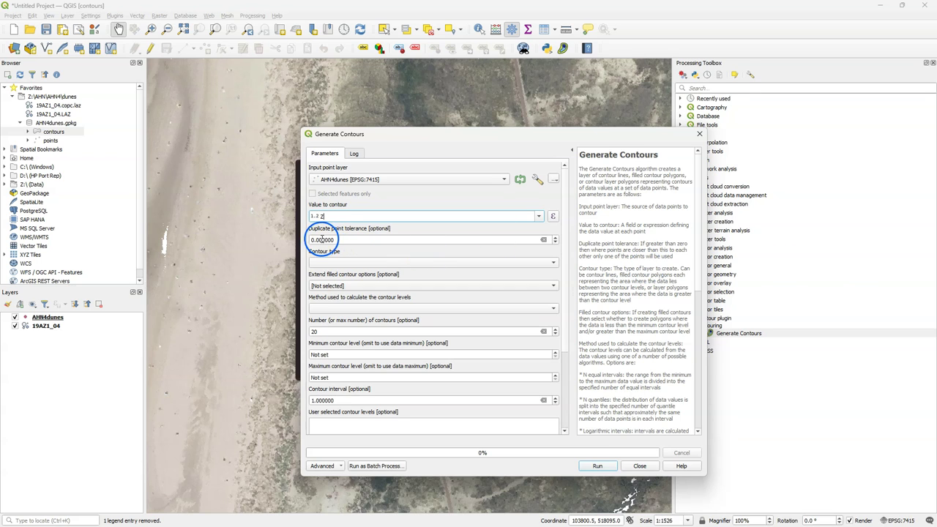
{"action": "left_click_drag", "start_coordinate": [322, 240], "coordinate": [336, 241]}
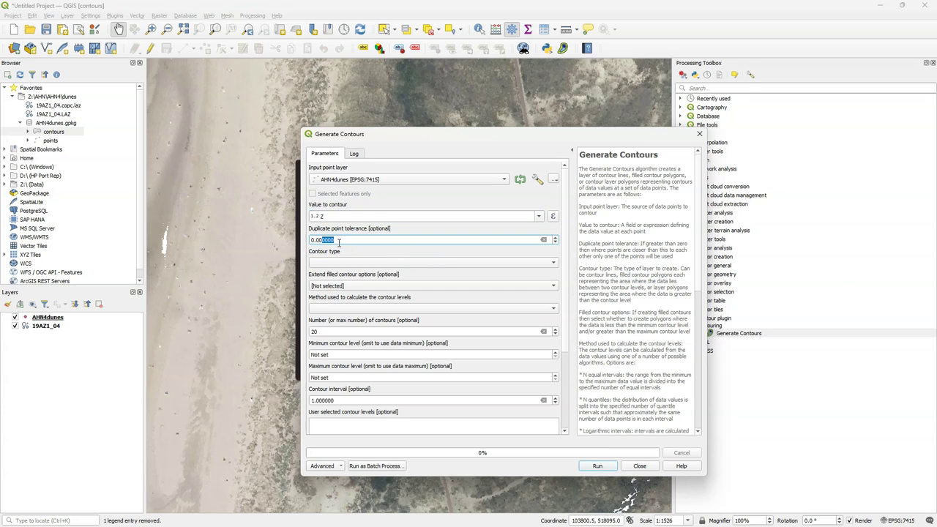
{"action": "type", "text": "2"}
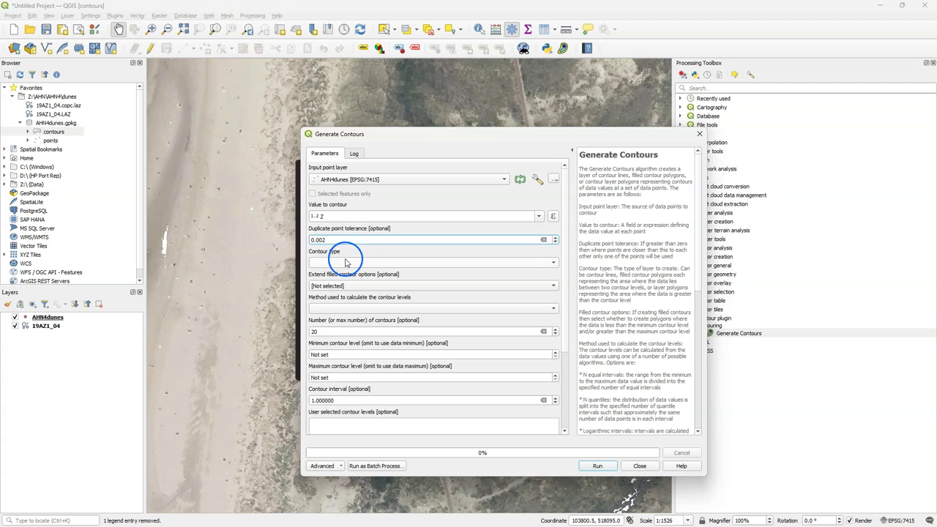
Step: Output layer contour polygons using a fixed contour interval and 30 contours
{"action": "left_click", "coordinate": [350, 261]}
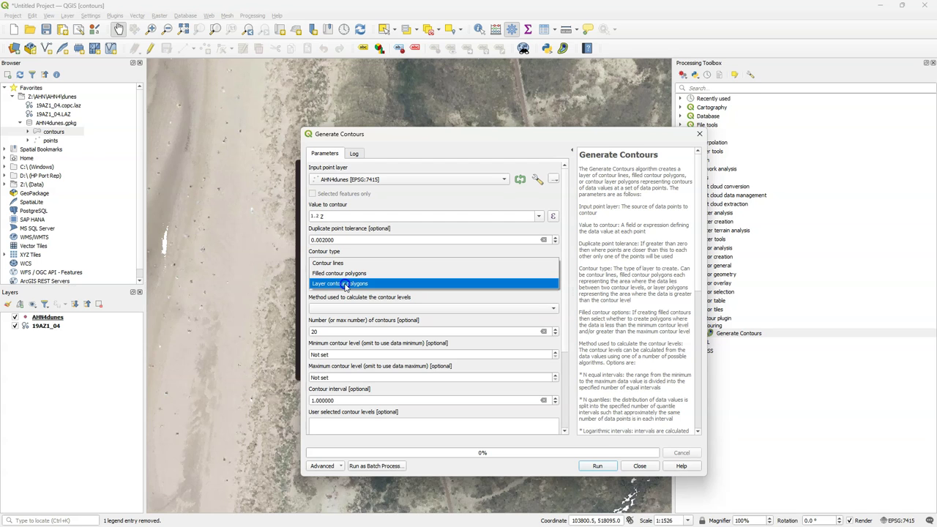
{"action": "left_click", "coordinate": [345, 284]}
{"action": "left_click", "coordinate": [343, 308]}
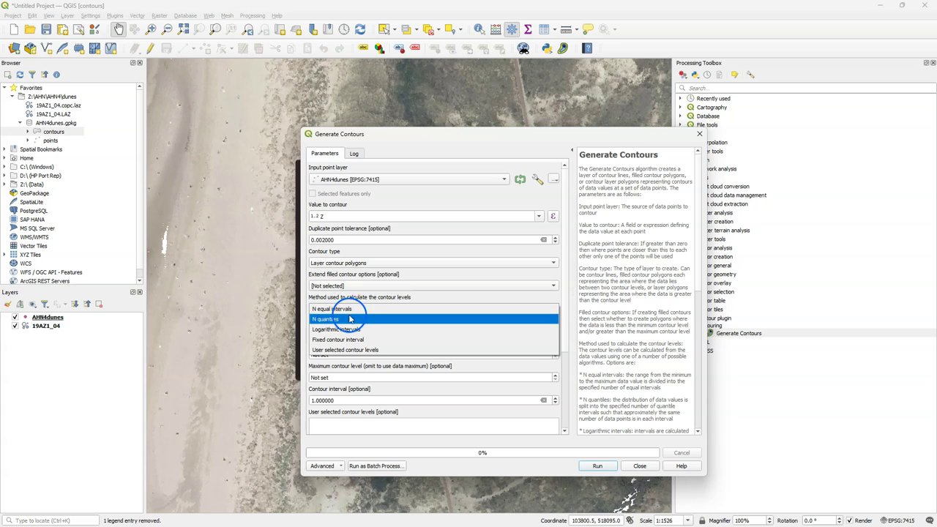
{"action": "left_click", "coordinate": [357, 341]}
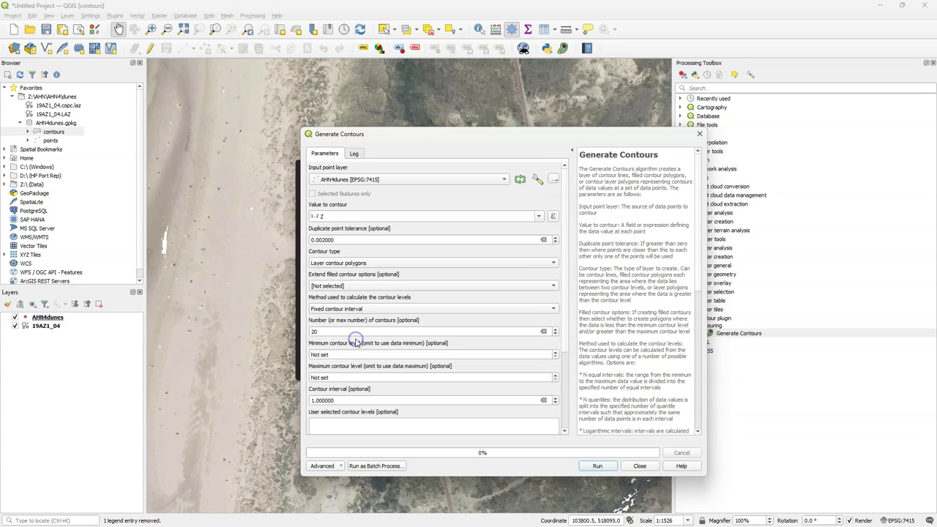
{"action": "left_click", "coordinate": [313, 331]}
{"action": "type", "text": "30"}
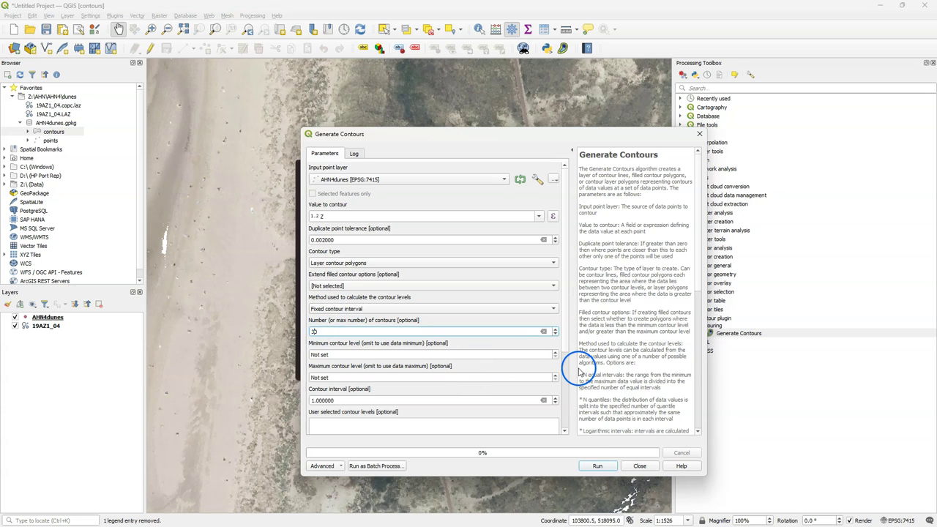
Step: Set the label units to 'm' and choose the output destination
{"action": "scroll", "coordinate": [568, 350], "scroll_direction": "down", "scroll_amount": 1}
{"action": "left_click_drag", "start_coordinate": [568, 350], "coordinate": [566, 438]}
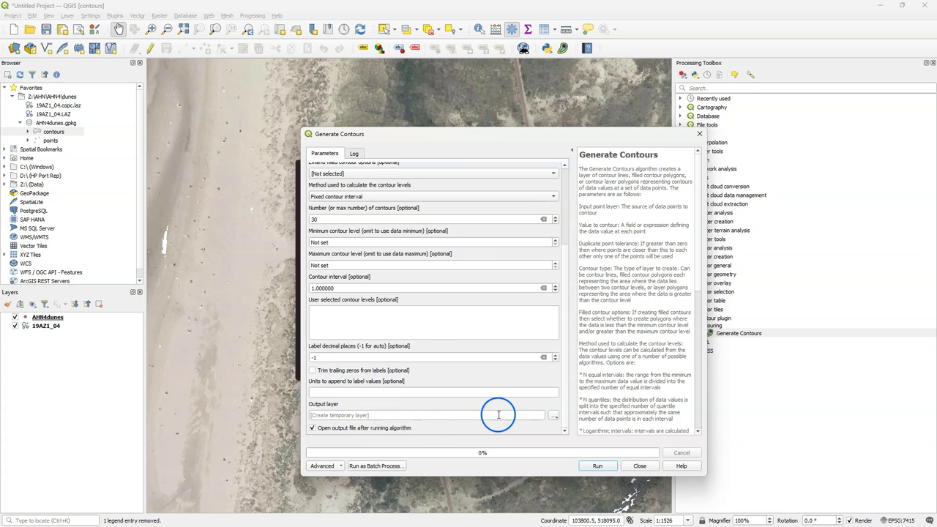
{"action": "left_click", "coordinate": [359, 393]}
{"action": "type", "text": "m"}
{"action": "left_click", "coordinate": [555, 417]}
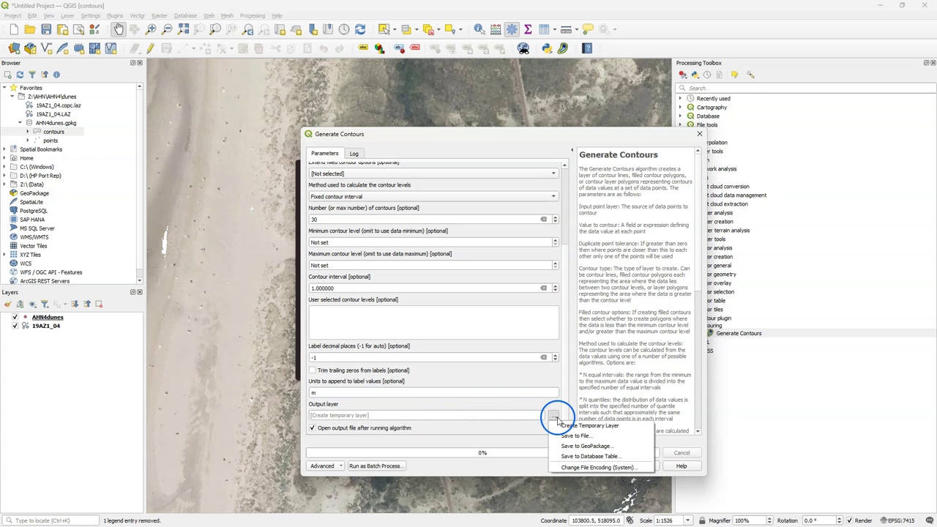
Step: Save the contour output as layer 'contours' in AHN4dunes.gpkg and run Generate Contours
{"action": "left_click", "coordinate": [571, 445]}
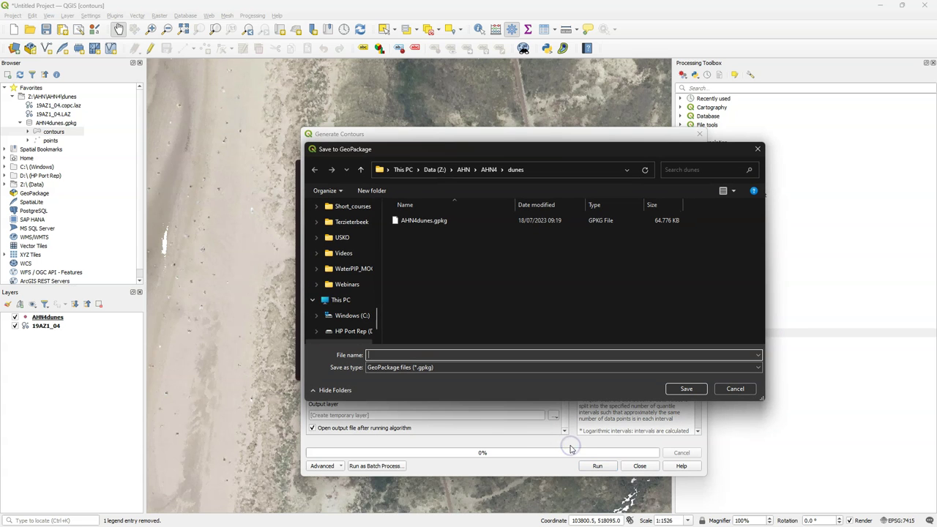
{"action": "left_click", "coordinate": [425, 221]}
{"action": "left_click", "coordinate": [680, 391]}
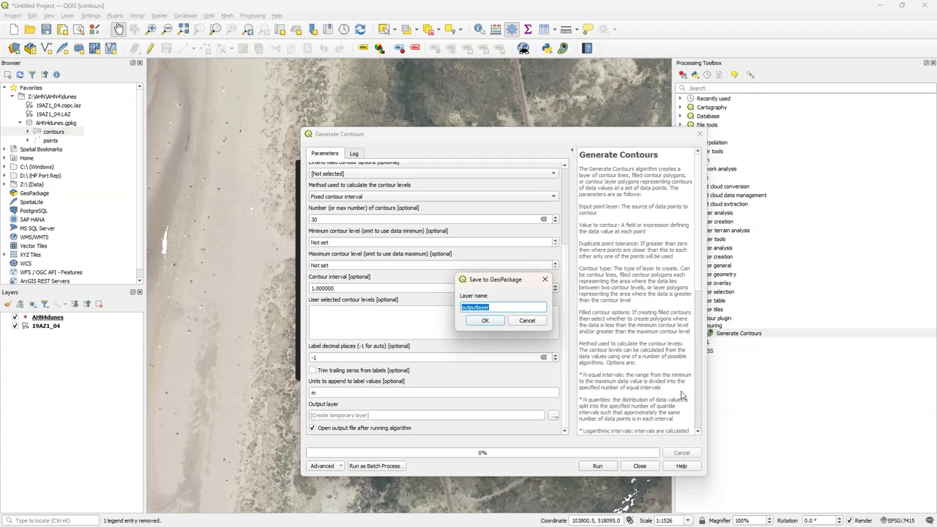
{"action": "type", "text": "contours"}
{"action": "left_click", "coordinate": [485, 320]}
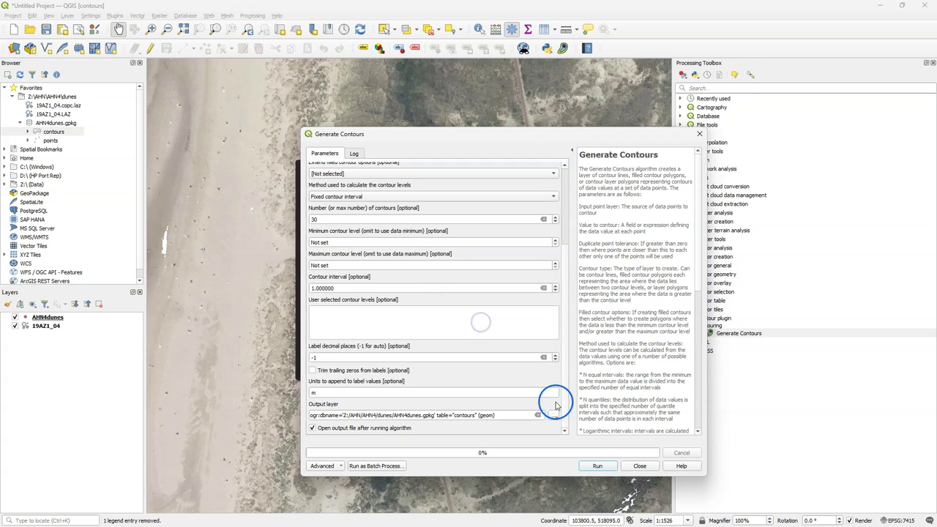
{"action": "left_click", "coordinate": [597, 466]}
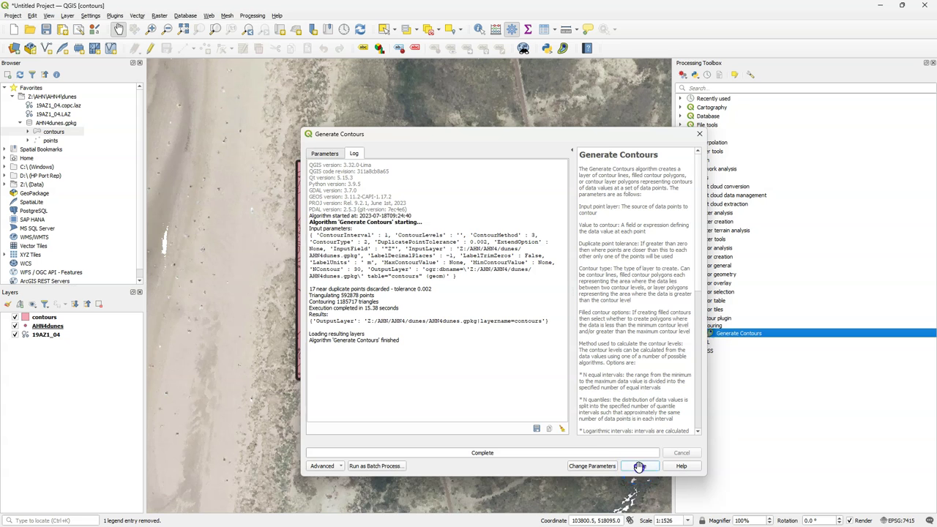
Step: Close the contour tool and open the contours attribute table beside the map
{"action": "left_click", "coordinate": [639, 466]}
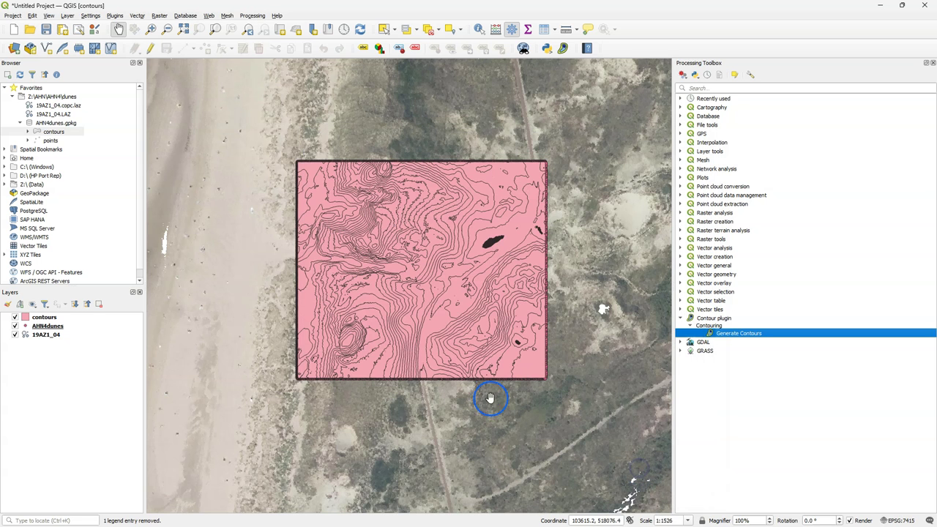
{"action": "right_click", "coordinate": [42, 318]}
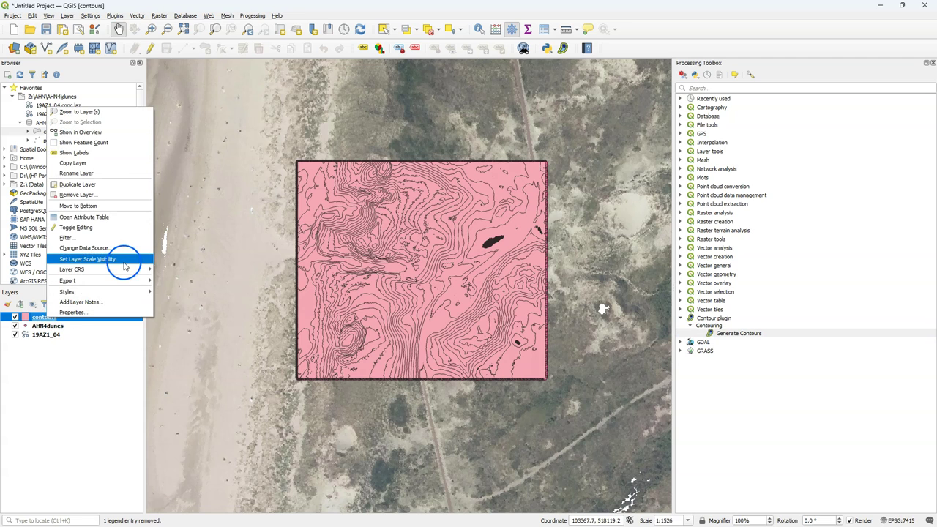
{"action": "left_click", "coordinate": [100, 219]}
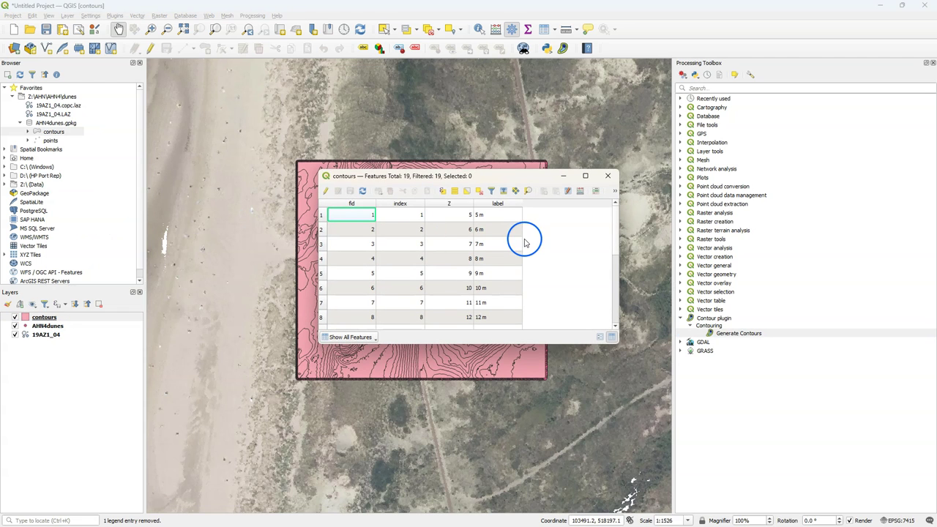
{"action": "scroll", "coordinate": [512, 256], "scroll_direction": "down", "scroll_amount": 4}
{"action": "scroll", "coordinate": [508, 265], "scroll_direction": "up", "scroll_amount": 4}
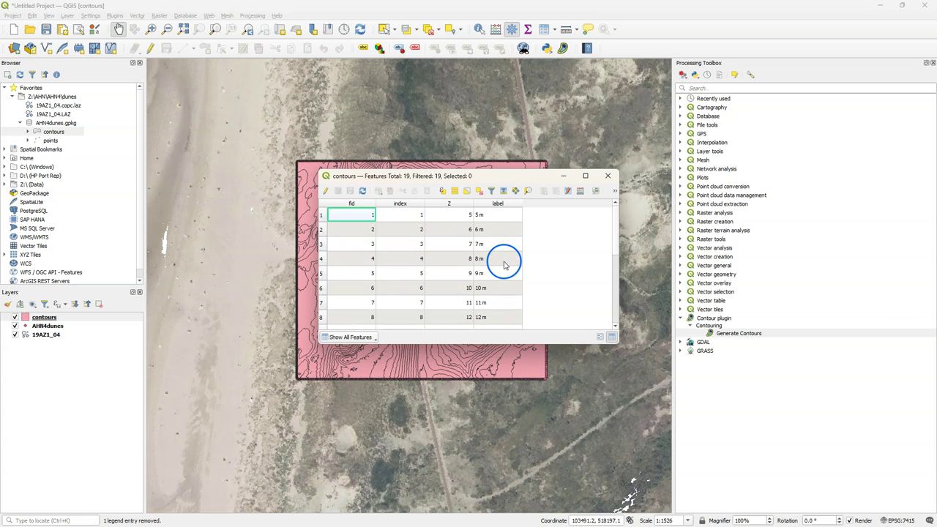
{"action": "left_click_drag", "start_coordinate": [410, 176], "coordinate": [682, 121]}
Step: Highlight the 6 m through 12 m contour bands in turn, then close the table
{"action": "left_click", "coordinate": [593, 175]}
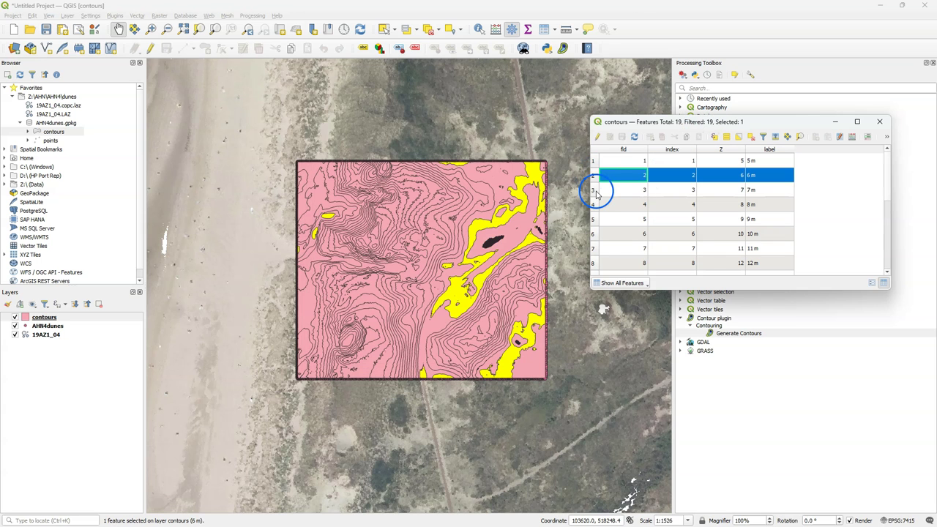
{"action": "left_click", "coordinate": [594, 191]}
{"action": "left_click", "coordinate": [594, 205]}
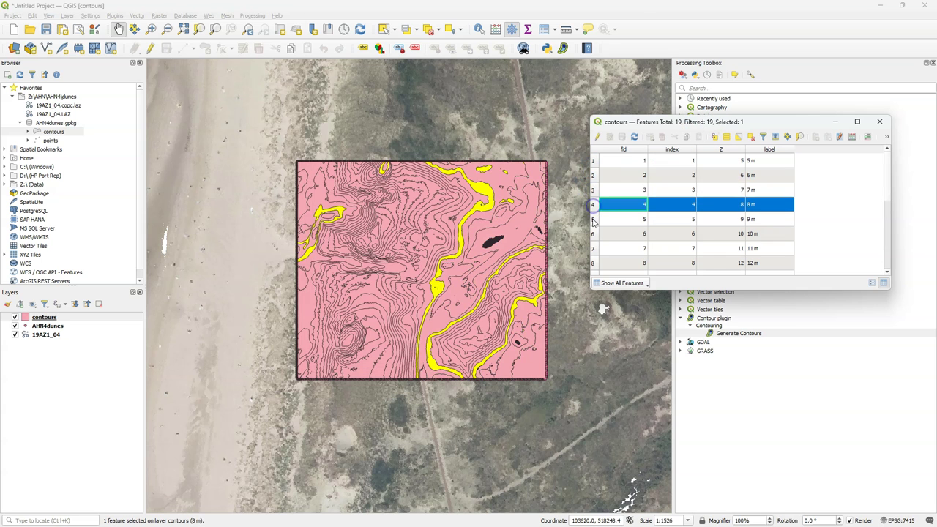
{"action": "left_click", "coordinate": [593, 220]}
{"action": "left_click", "coordinate": [593, 234]}
{"action": "left_click", "coordinate": [593, 249]}
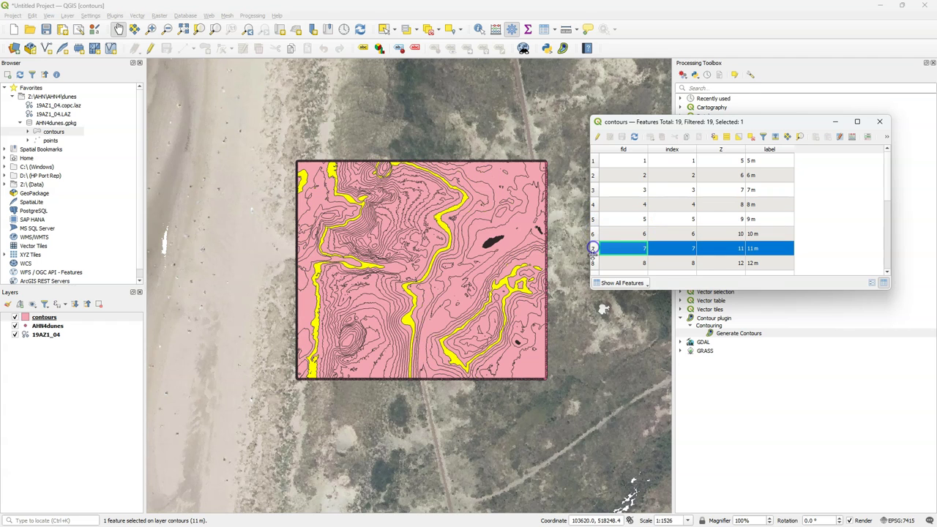
{"action": "left_click", "coordinate": [594, 264]}
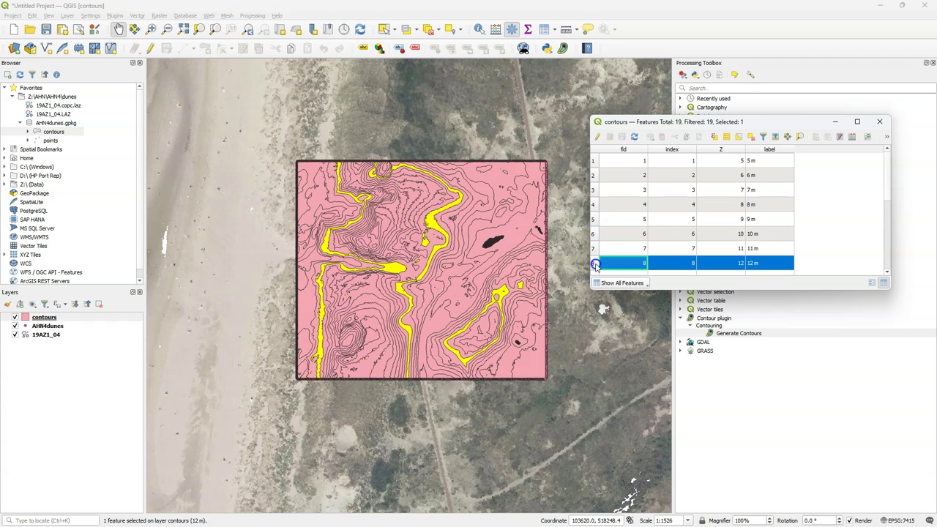
{"action": "left_click", "coordinate": [879, 121]}
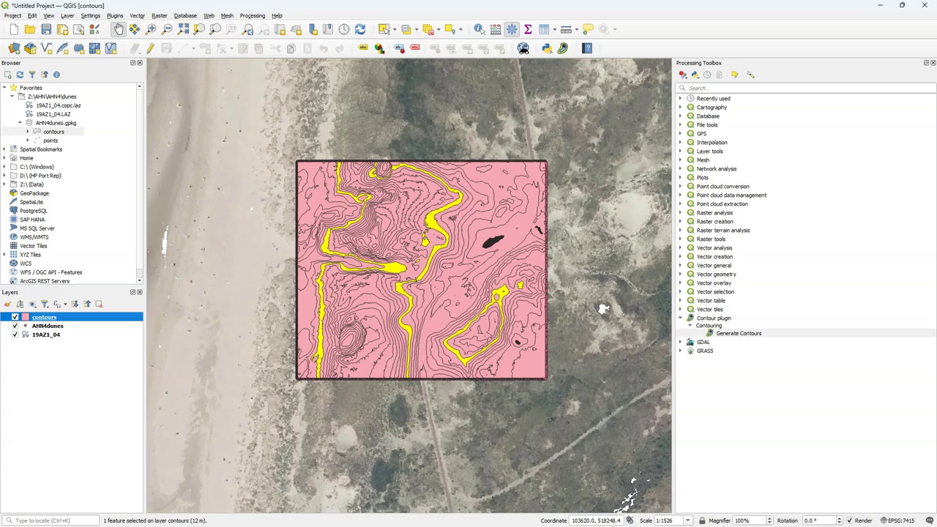